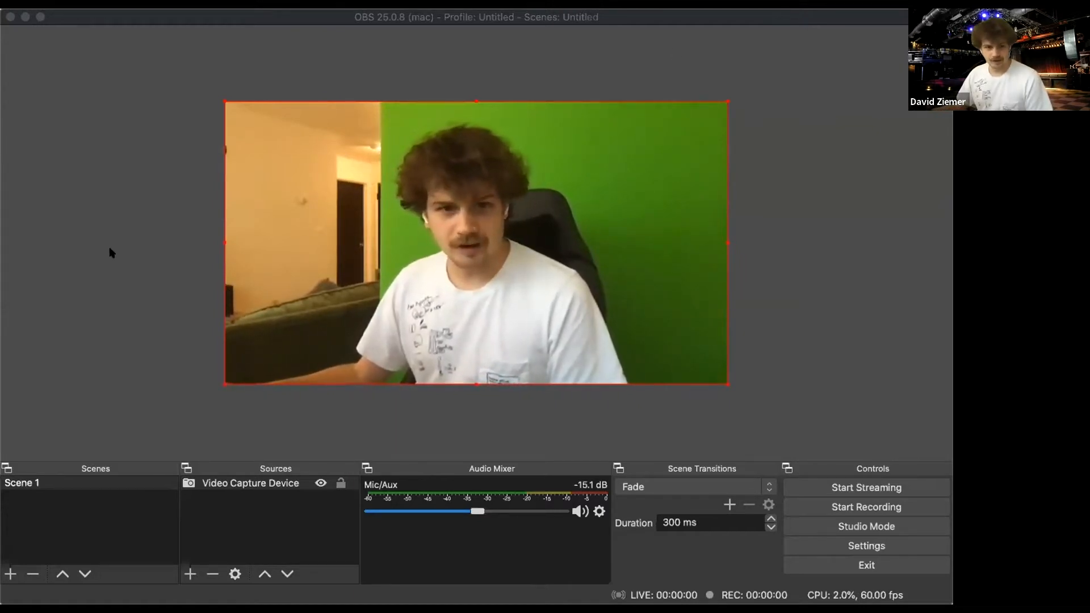
# - Remove the existing Video Capture Device source from Scene 1
pyautogui.click(182, 271)
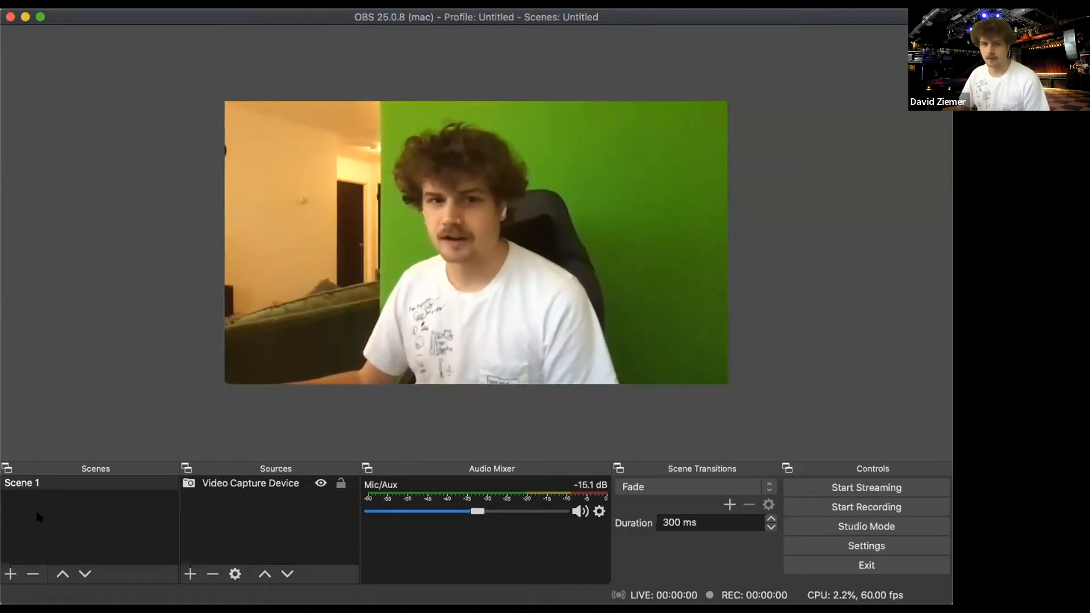
pyautogui.click(102, 518)
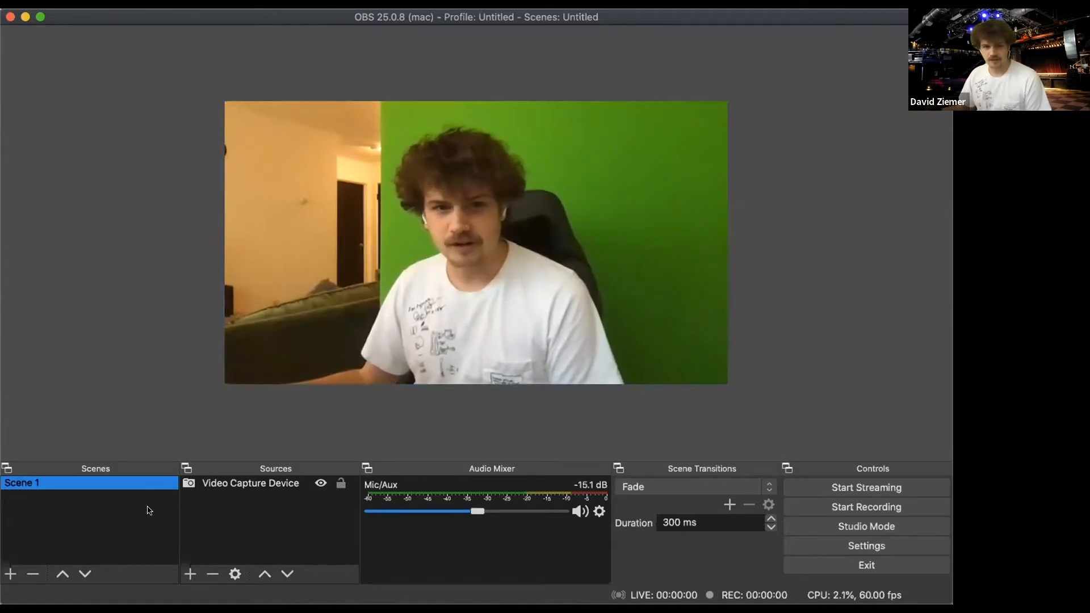
pyautogui.click(269, 486)
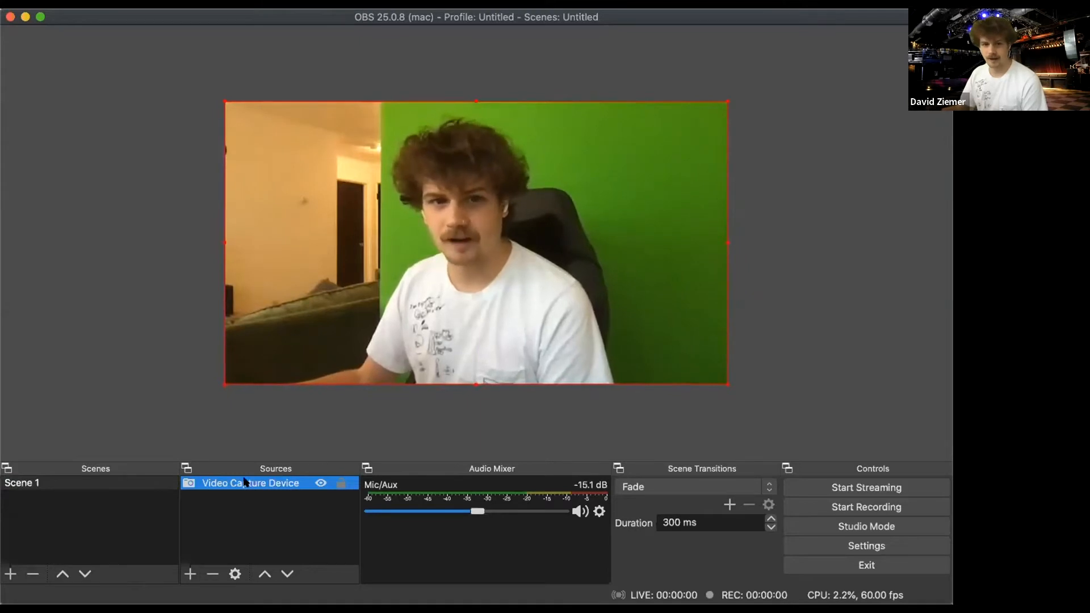
pyautogui.click(212, 575)
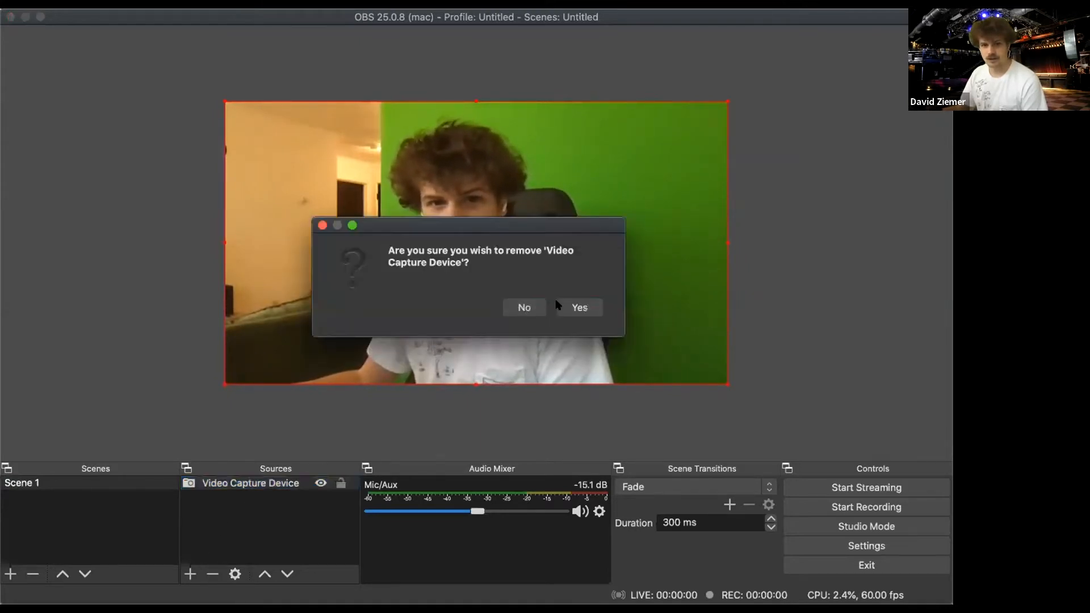
pyautogui.click(574, 307)
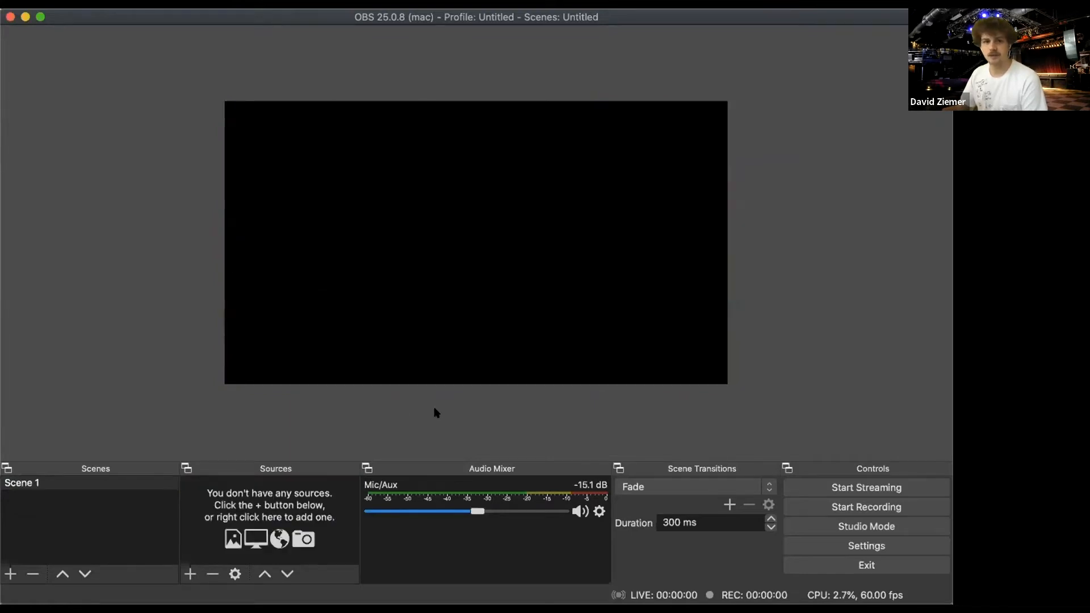
# - Add a new Video Capture Device source that uses the FaceTime HD Camera (Built-in)
pyautogui.click(189, 574)
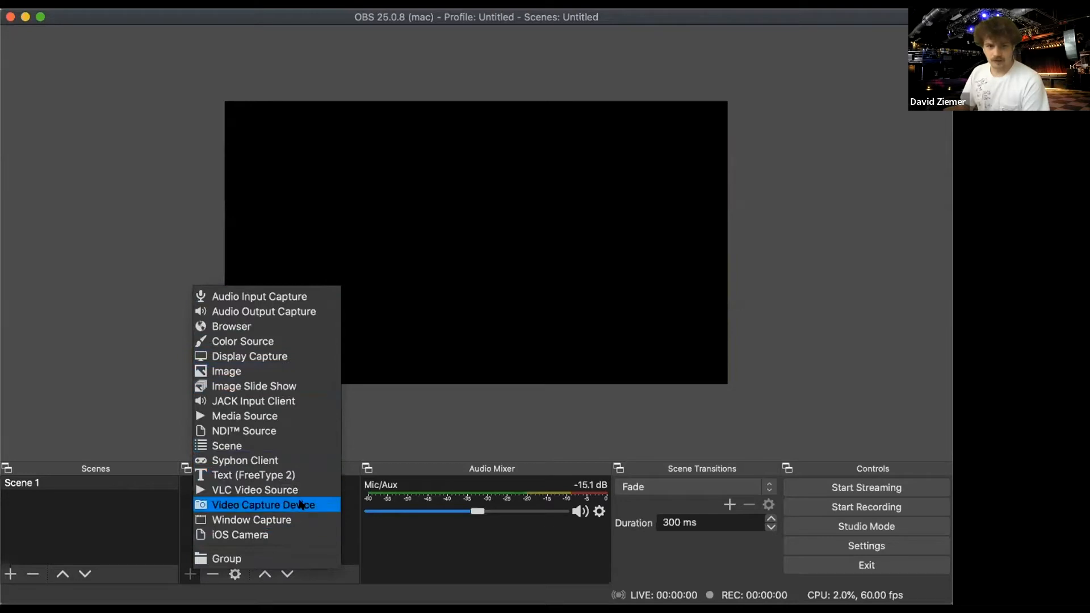
pyautogui.click(301, 505)
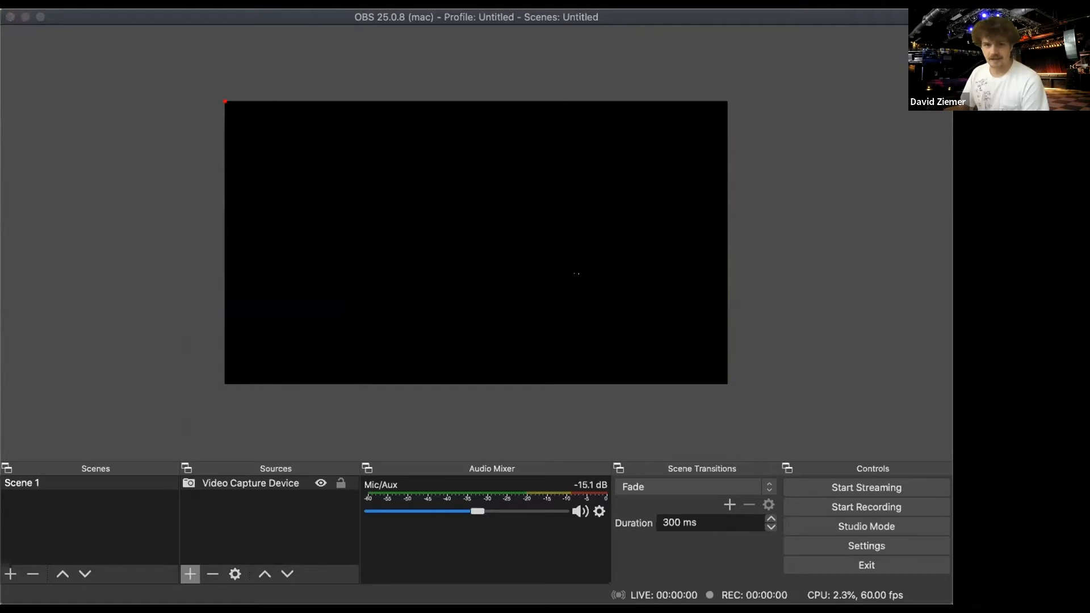
pyautogui.click(340, 362)
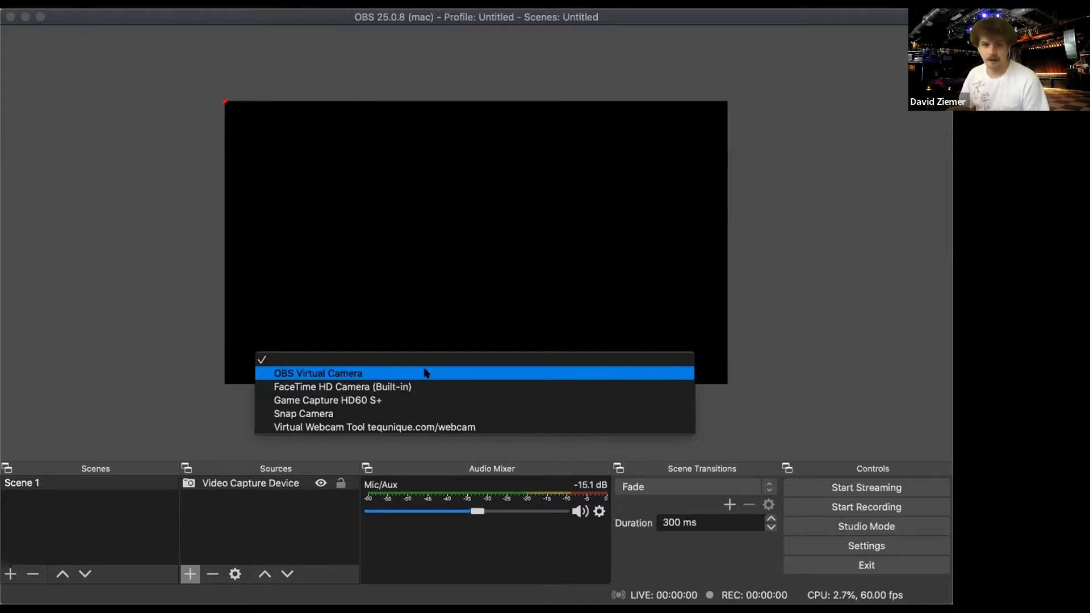
pyautogui.click(448, 387)
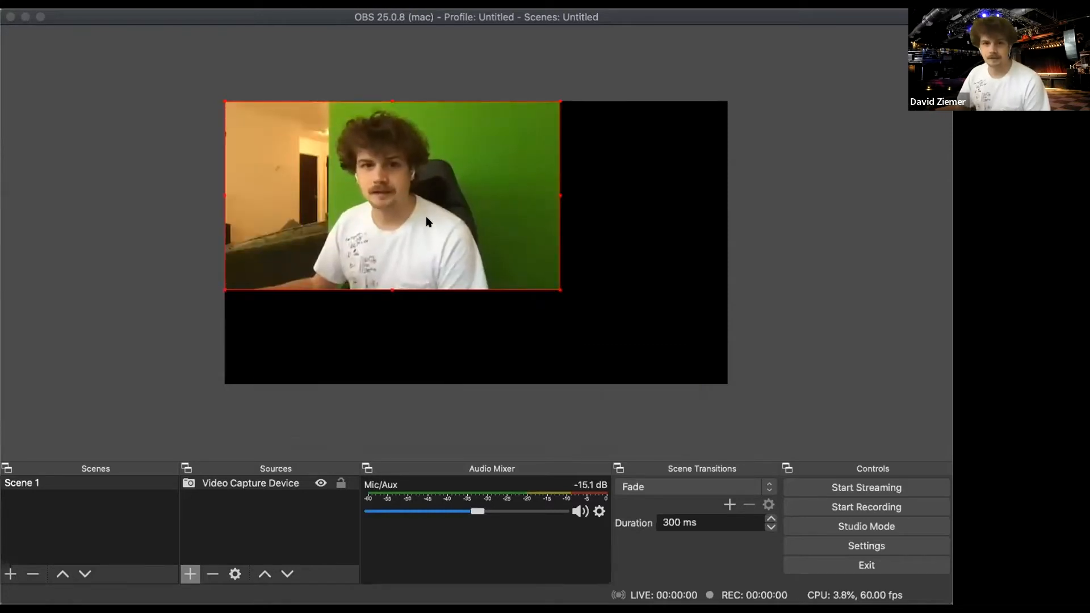
# - Try the 640x480 preset for the camera, return it to 1280x720 and accept the source properties
pyautogui.click(269, 400)
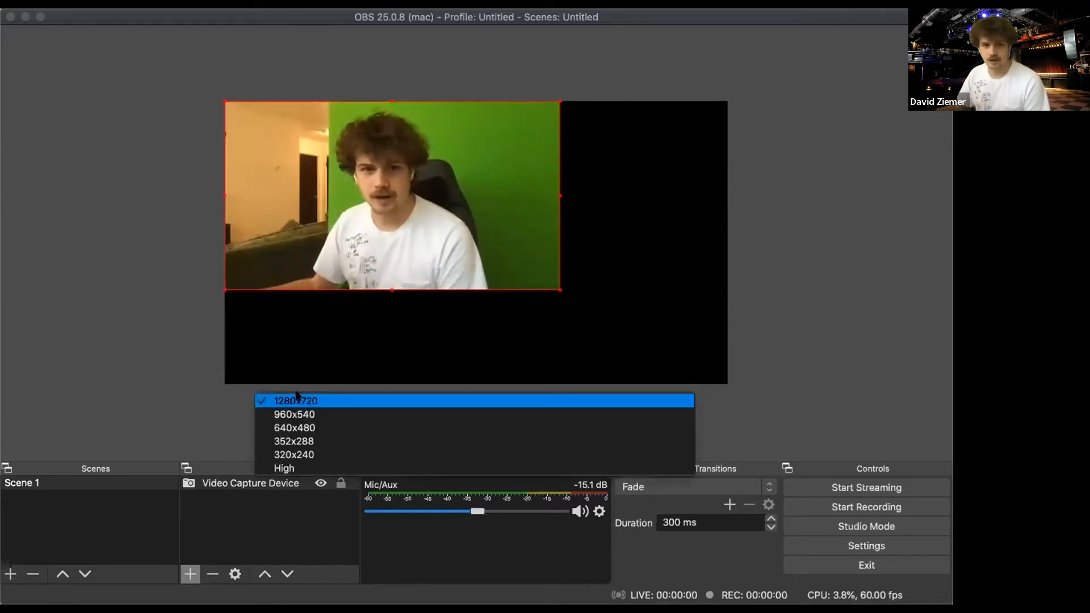
pyautogui.click(314, 425)
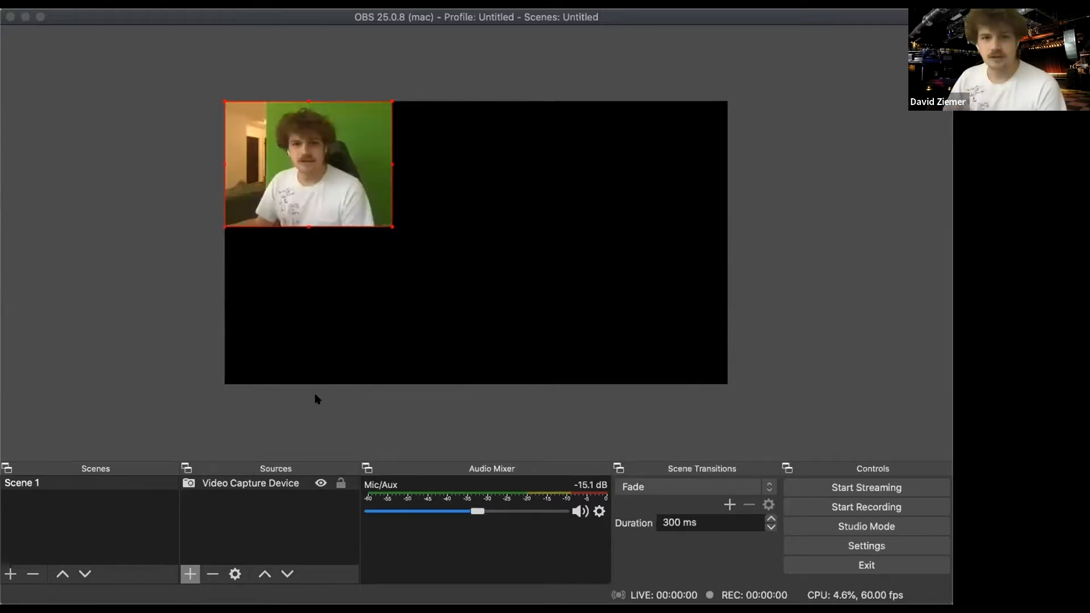
pyautogui.click(314, 400)
pyautogui.click(325, 375)
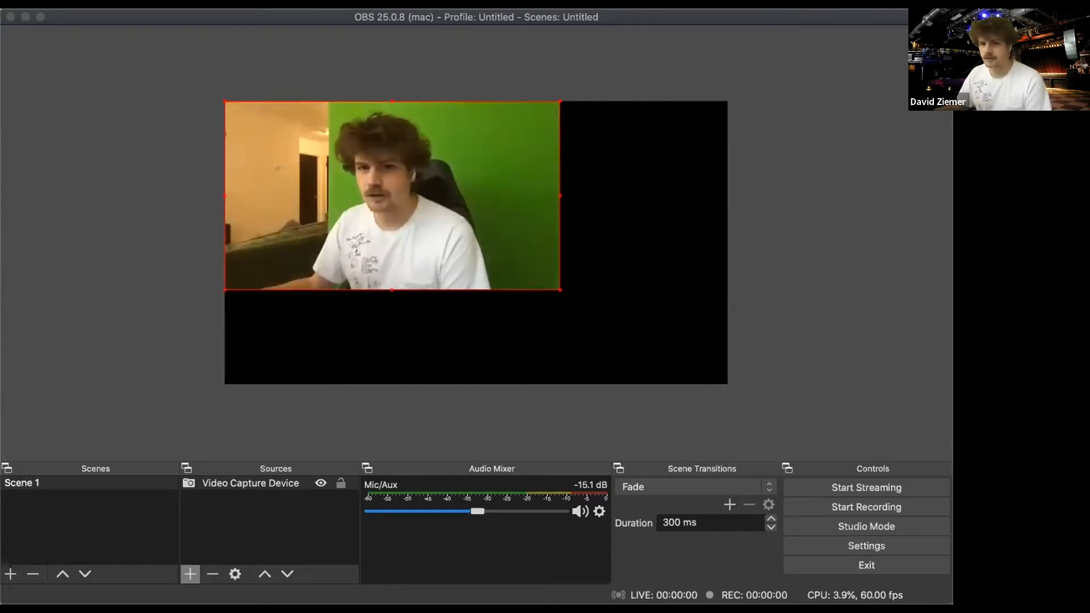
pyautogui.click(695, 472)
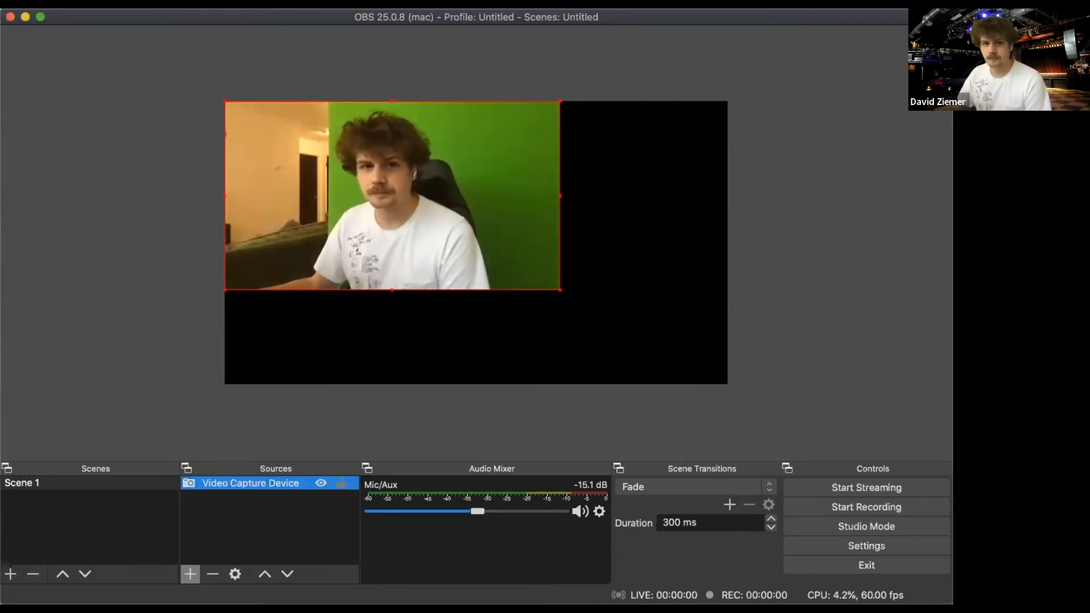
# - Reposition the camera image on the canvas and enlarge it to nearly fill the frame, roughly centred
pyautogui.moveTo(400, 232); pyautogui.dragTo(432, 268)
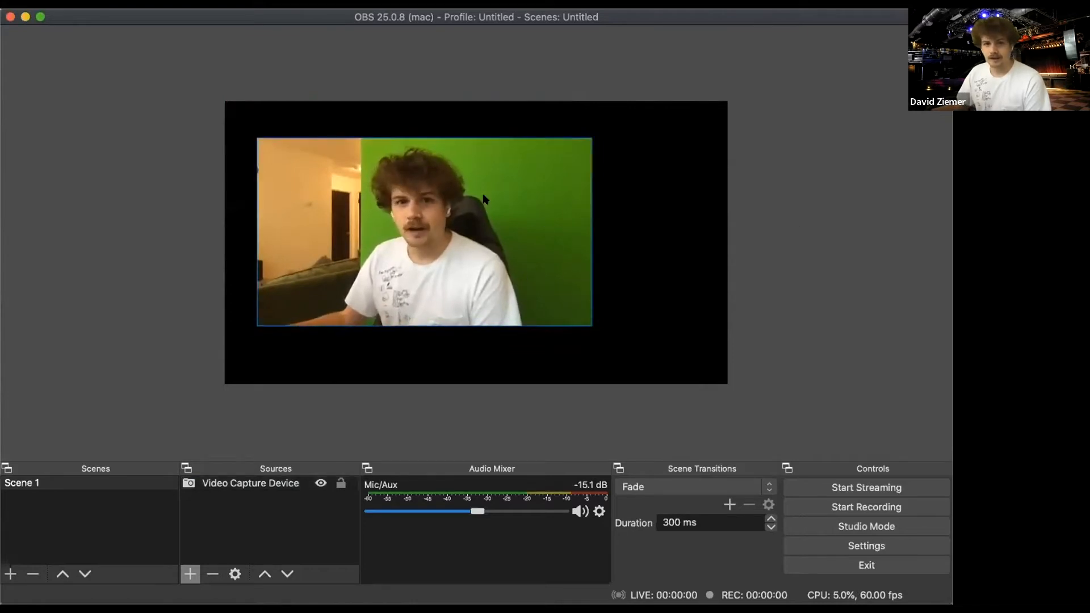
pyautogui.moveTo(476, 269); pyautogui.dragTo(575, 291)
pyautogui.moveTo(509, 283); pyautogui.dragTo(396, 299)
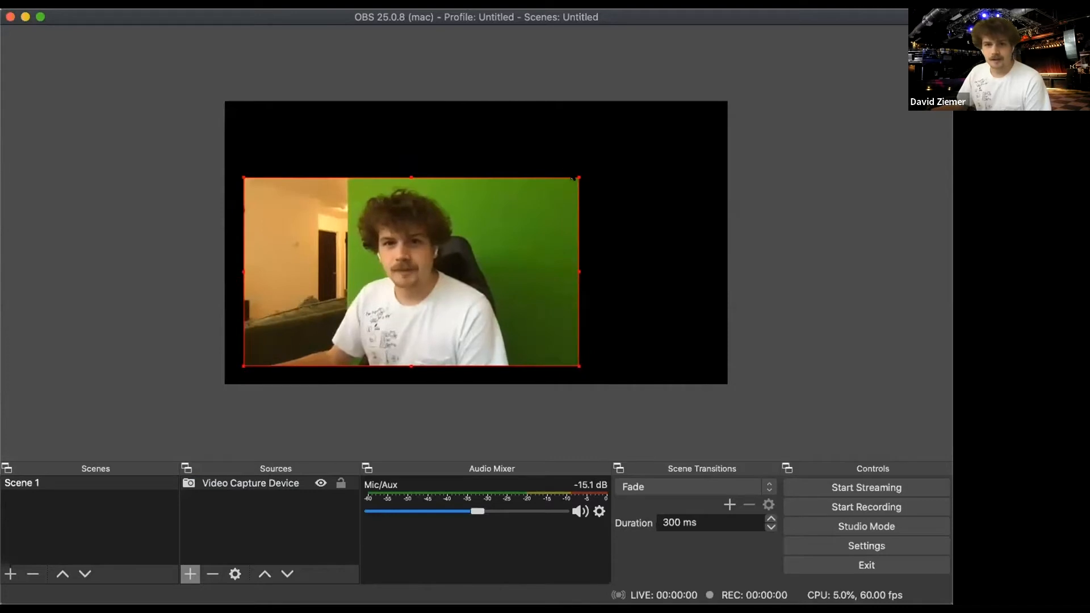
pyautogui.moveTo(557, 206); pyautogui.dragTo(686, 124)
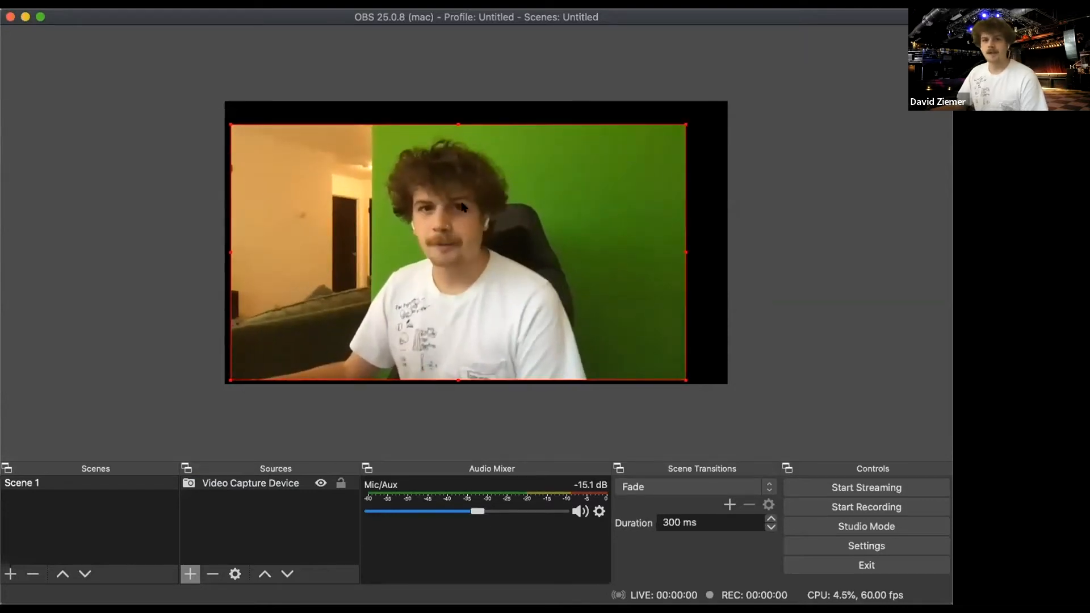
pyautogui.moveTo(477, 200); pyautogui.dragTo(488, 196)
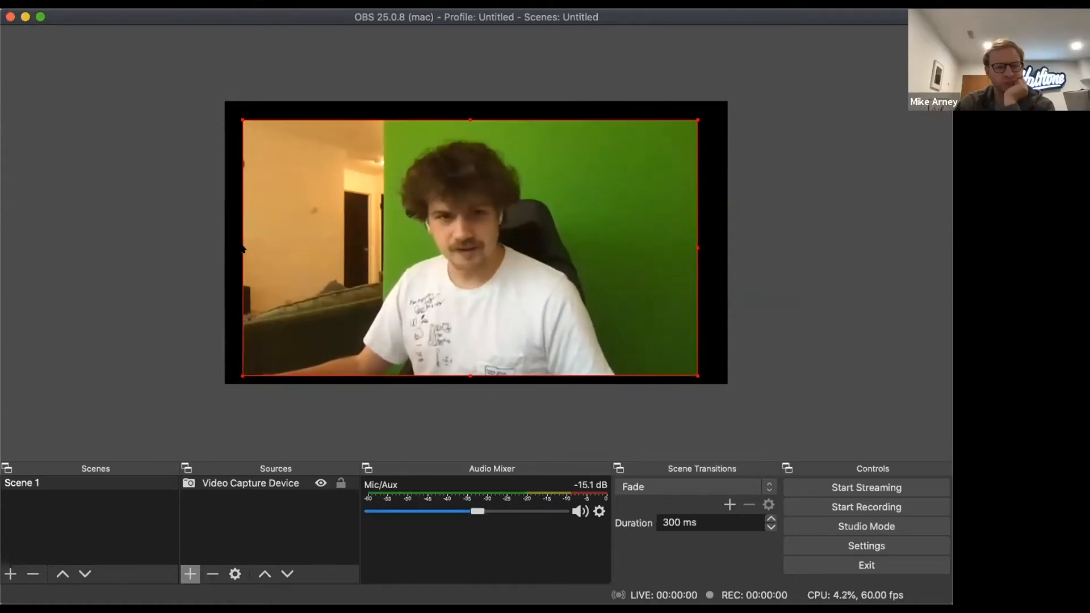
# - Crop the room out of the camera image's left side, trim its right side, and fit it small into the canvas's lower-right corner
pyautogui.moveTo(243, 248); pyautogui.dragTo(377, 245)
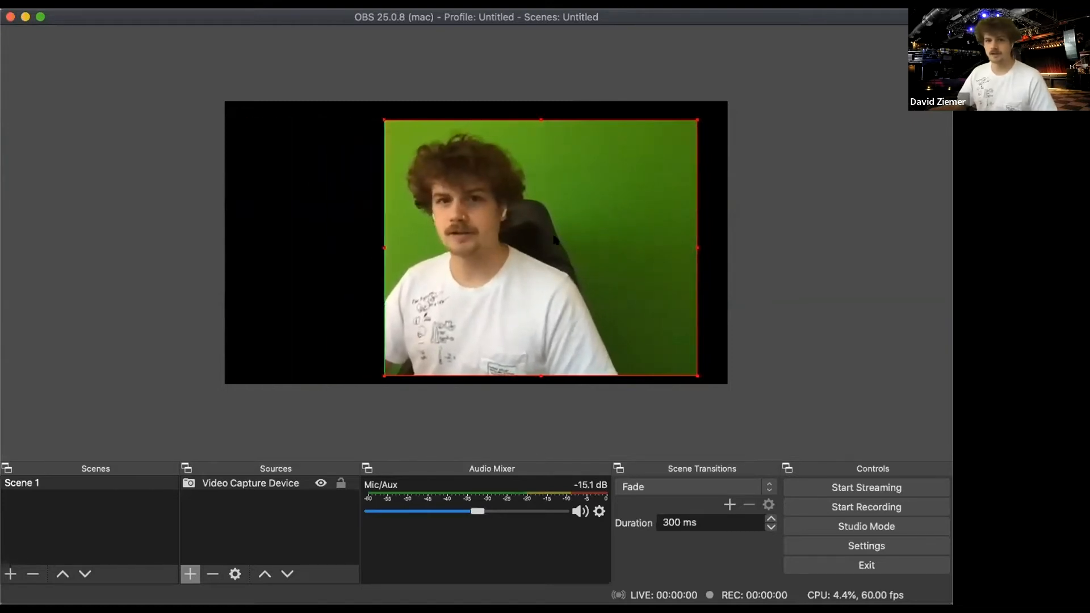
pyautogui.moveTo(691, 248); pyautogui.dragTo(649, 248)
pyautogui.moveTo(577, 241); pyautogui.dragTo(653, 255)
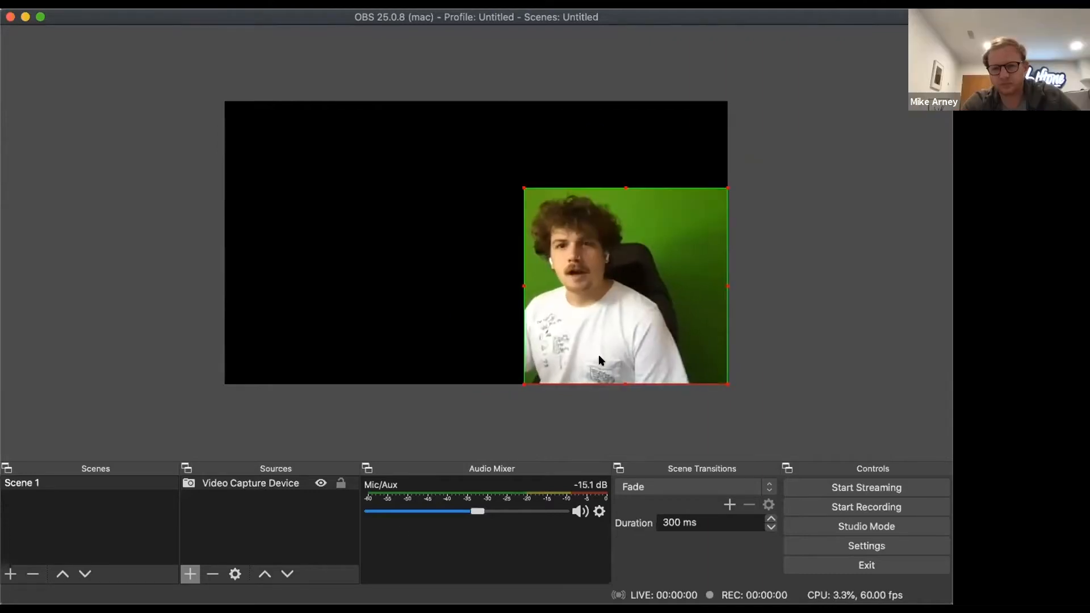
# - Add a Chroma Key effect filter named "Green SCreen" to the Video Capture Device source
pyautogui.click(236, 491)
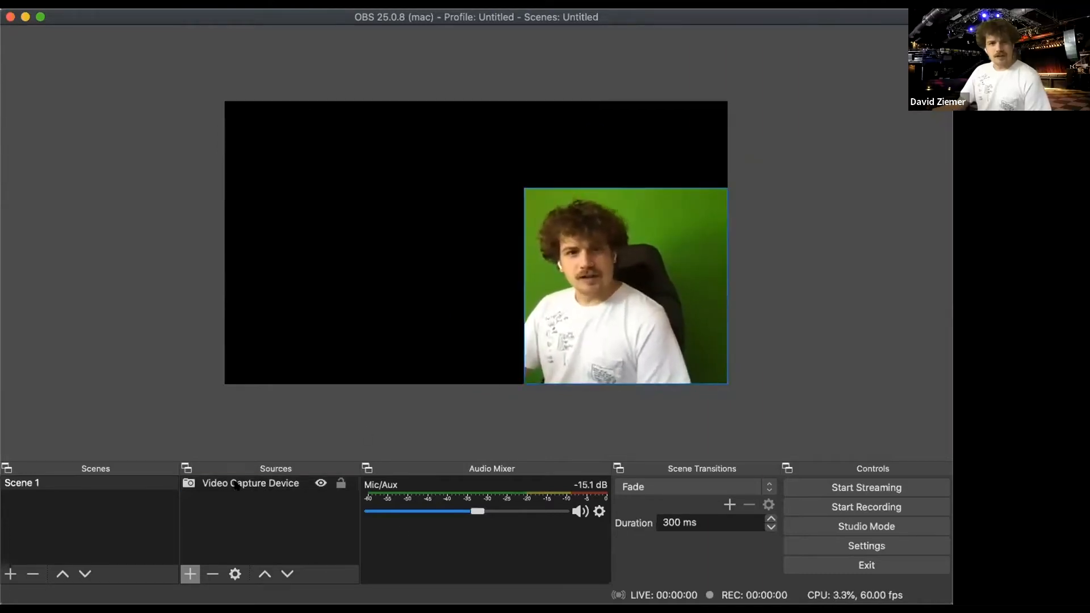
pyautogui.rightClick(237, 485)
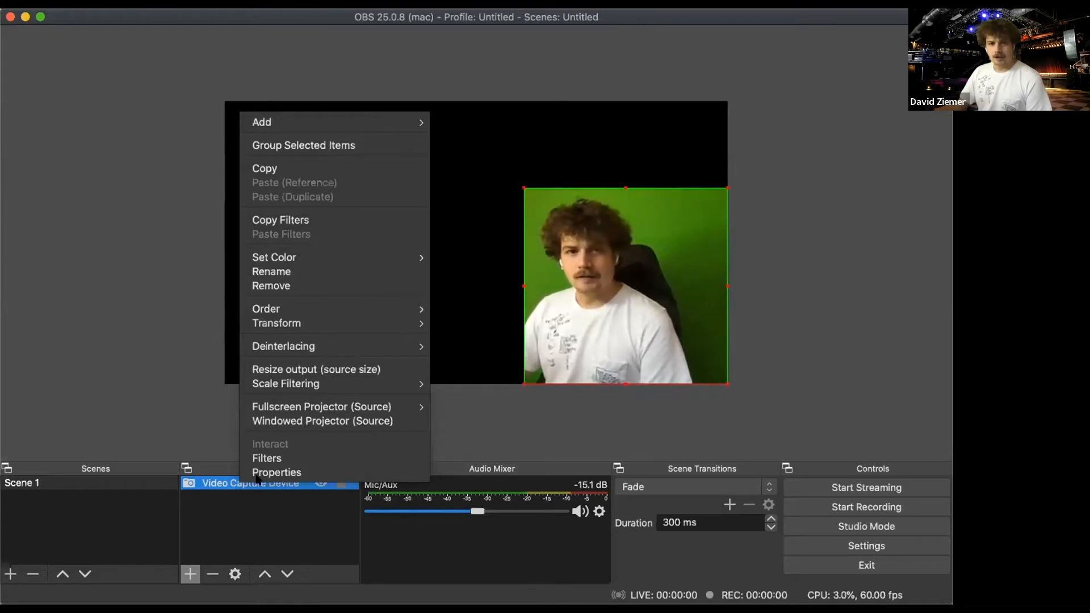
pyautogui.click(210, 516)
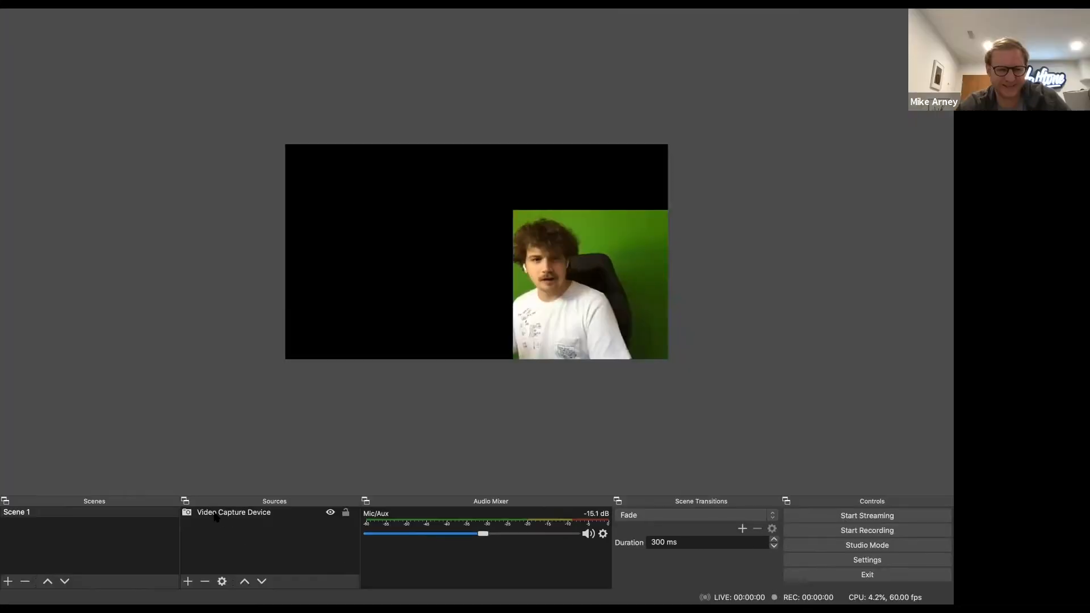
pyautogui.rightClick(229, 483)
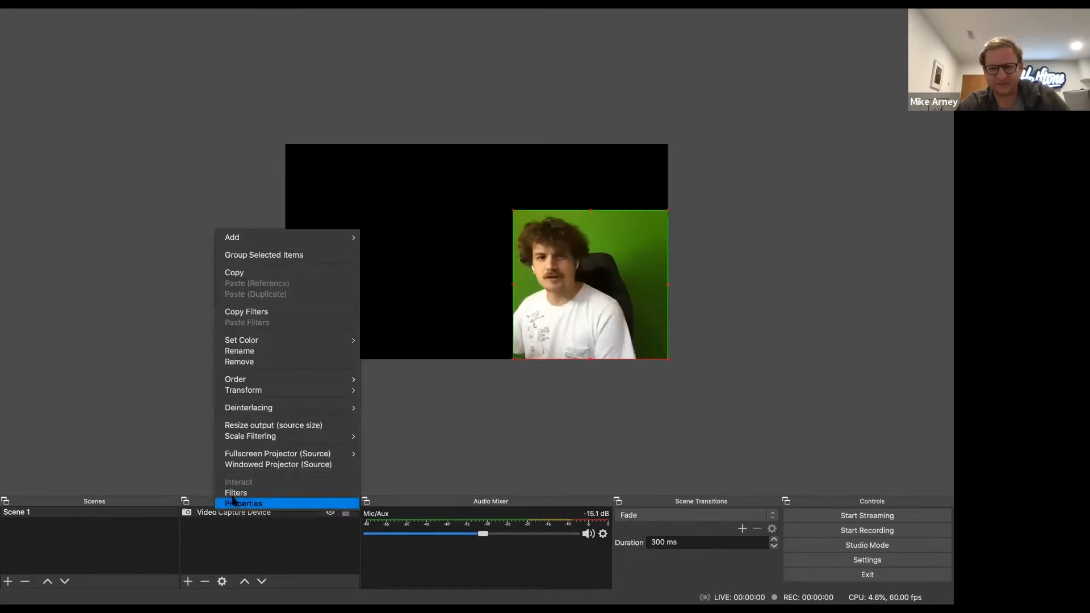
pyautogui.click(236, 493)
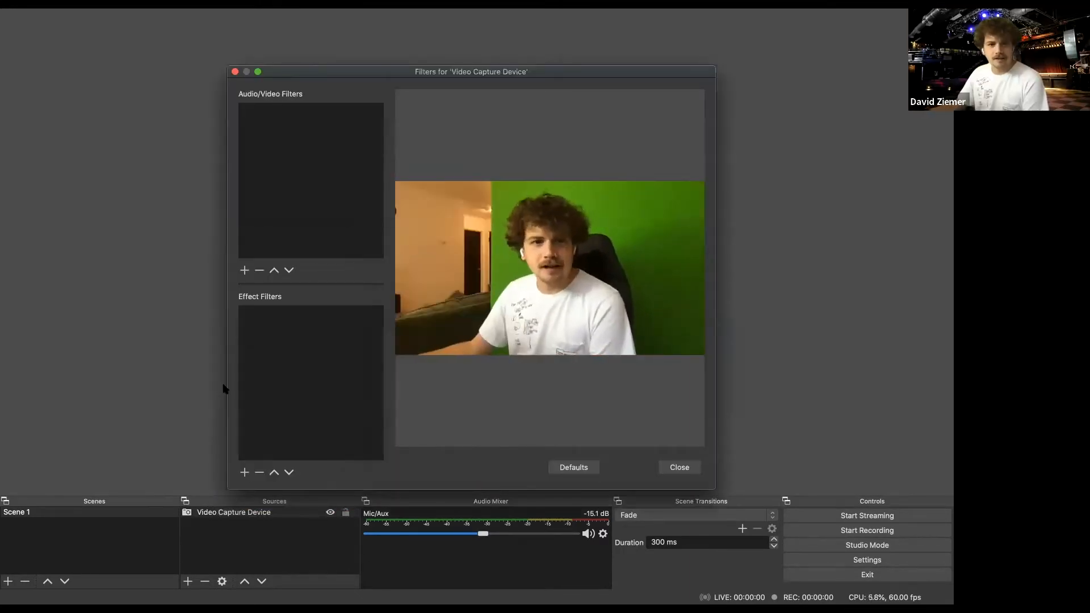
pyautogui.click(244, 473)
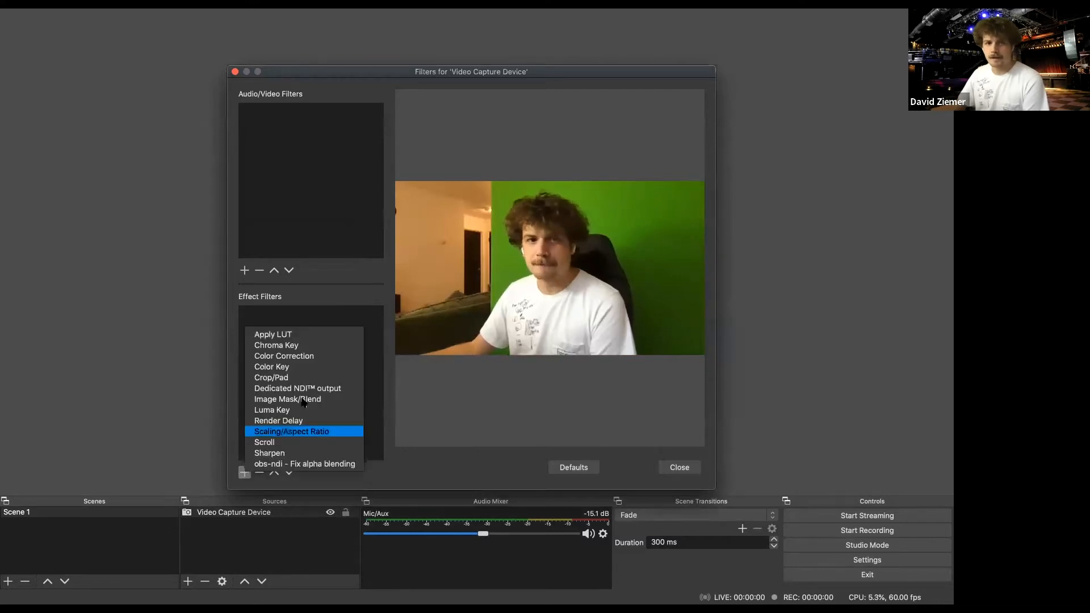
pyautogui.click(290, 346)
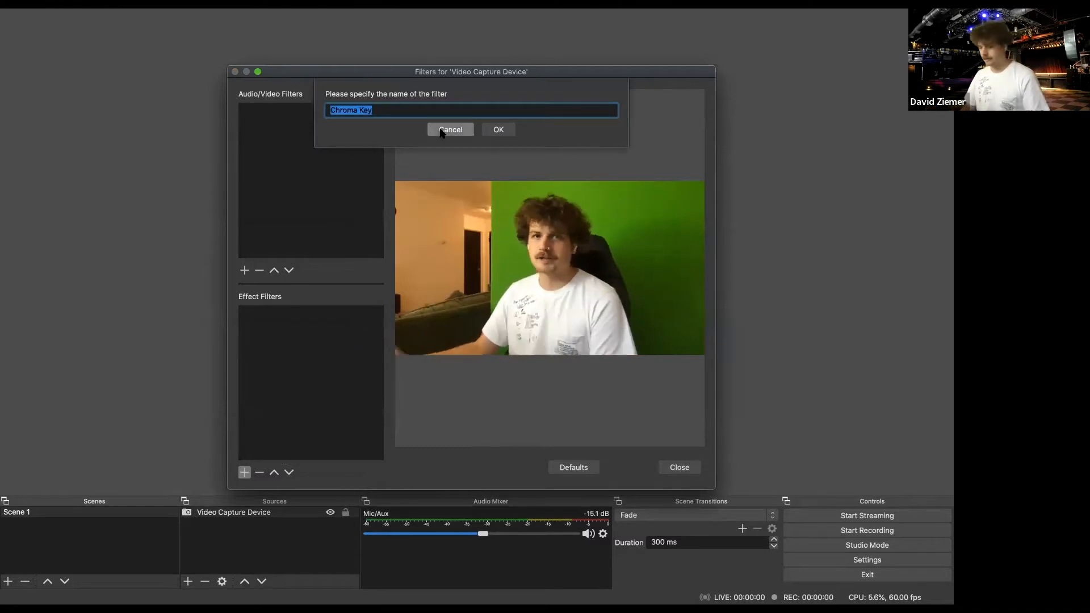
pyautogui.write('Green SCreen')
pyautogui.press('Return')
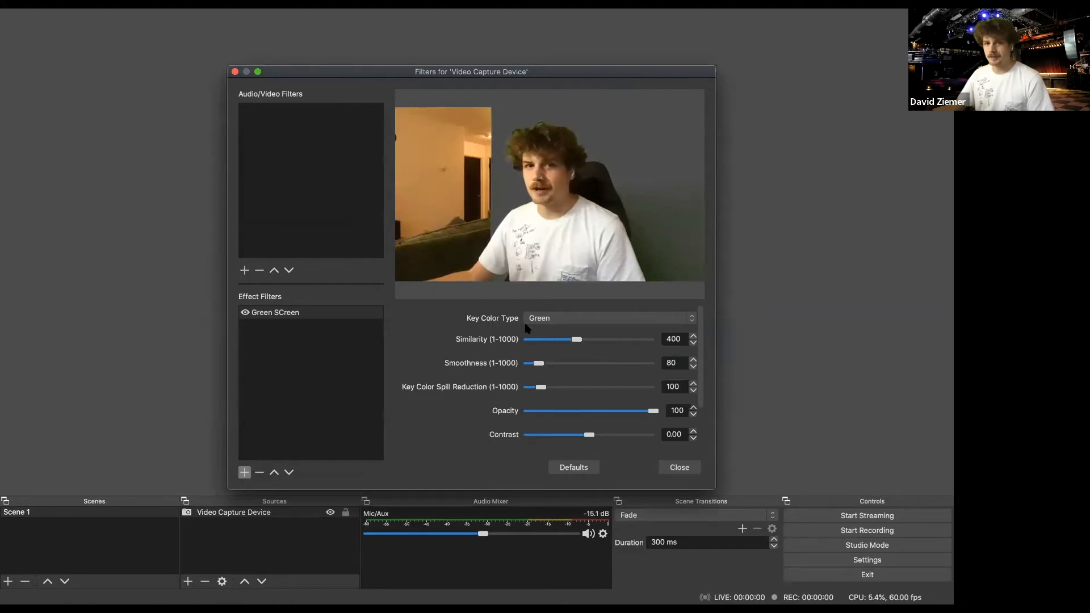
# - Set the chroma key's colour type to Custom with similarity 432, smoothness 81 and spill reduction 105, and close the filters
pyautogui.click(543, 320)
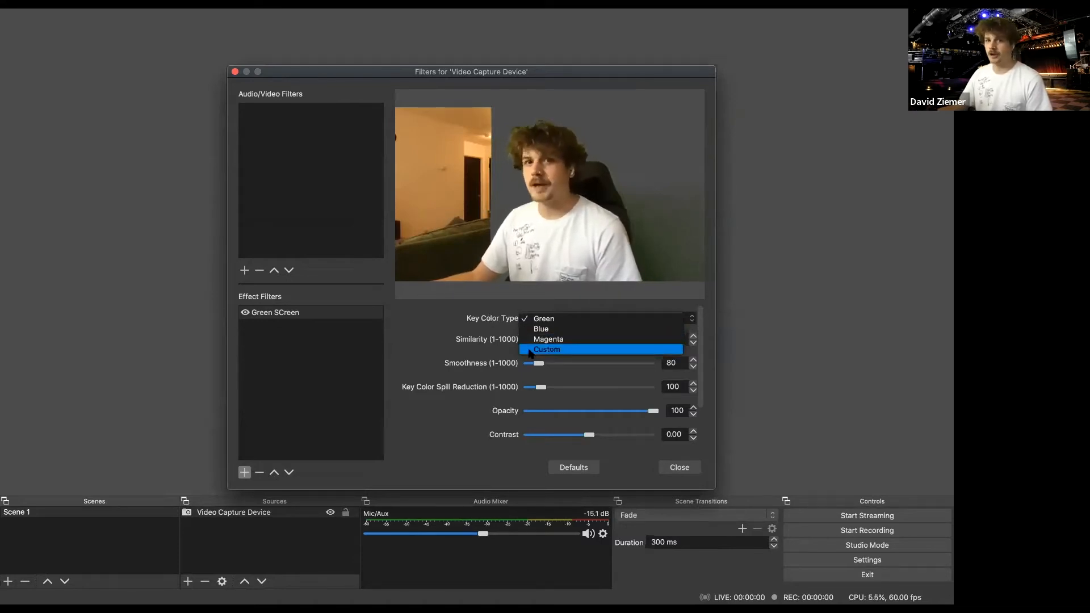
pyautogui.click(531, 350)
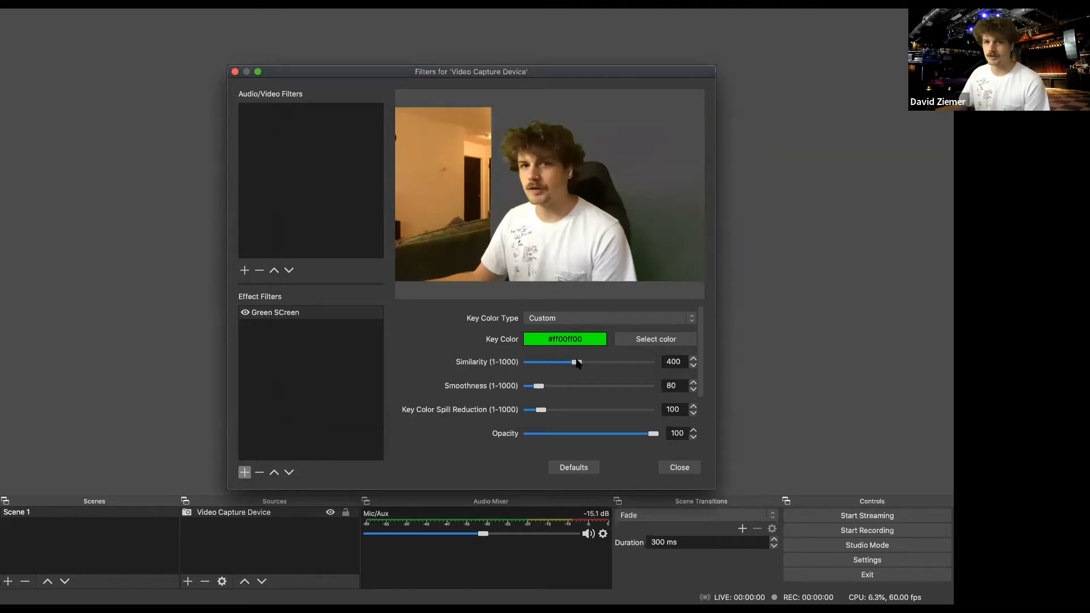
pyautogui.moveTo(576, 363); pyautogui.dragTo(544, 411)
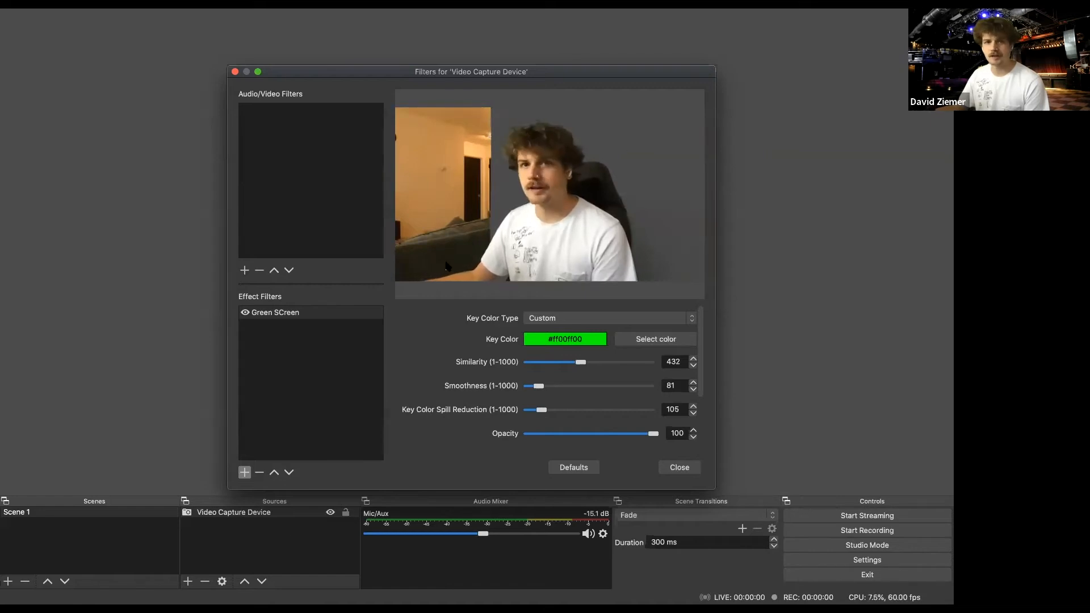
pyautogui.scroll(-1, 618, 420)
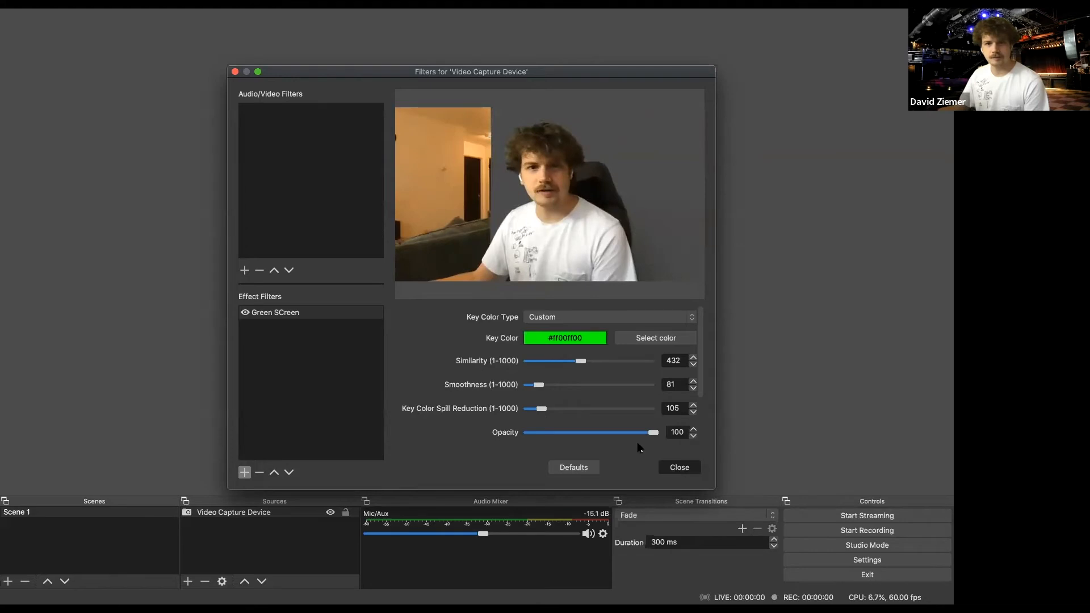
pyautogui.click(679, 468)
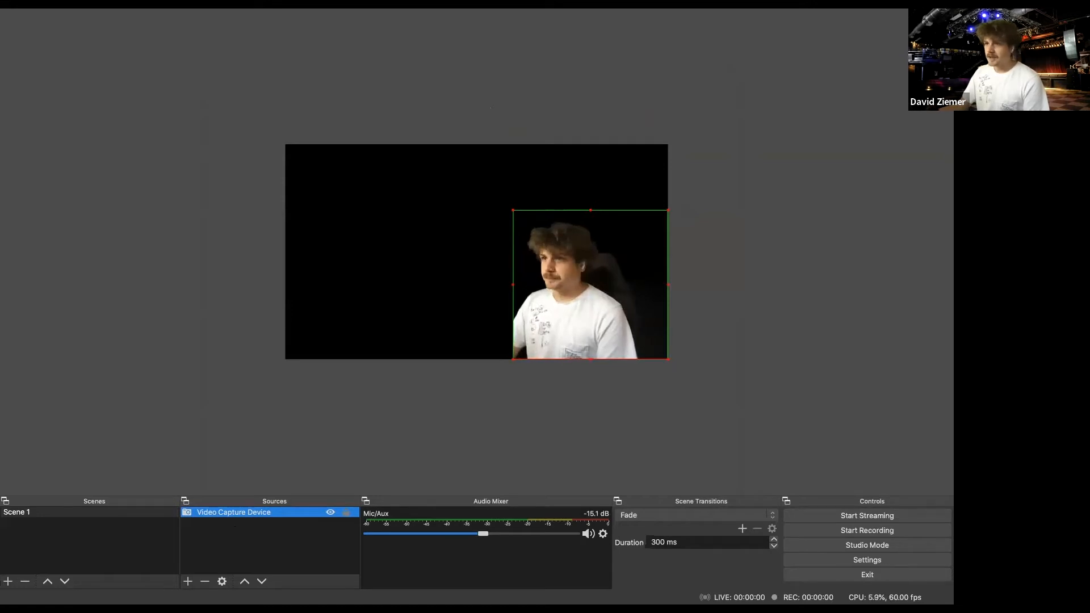
# - Add the video file basic-input.mp4 to Scene 1 as a media source and select it
pyautogui.click(502, 402)
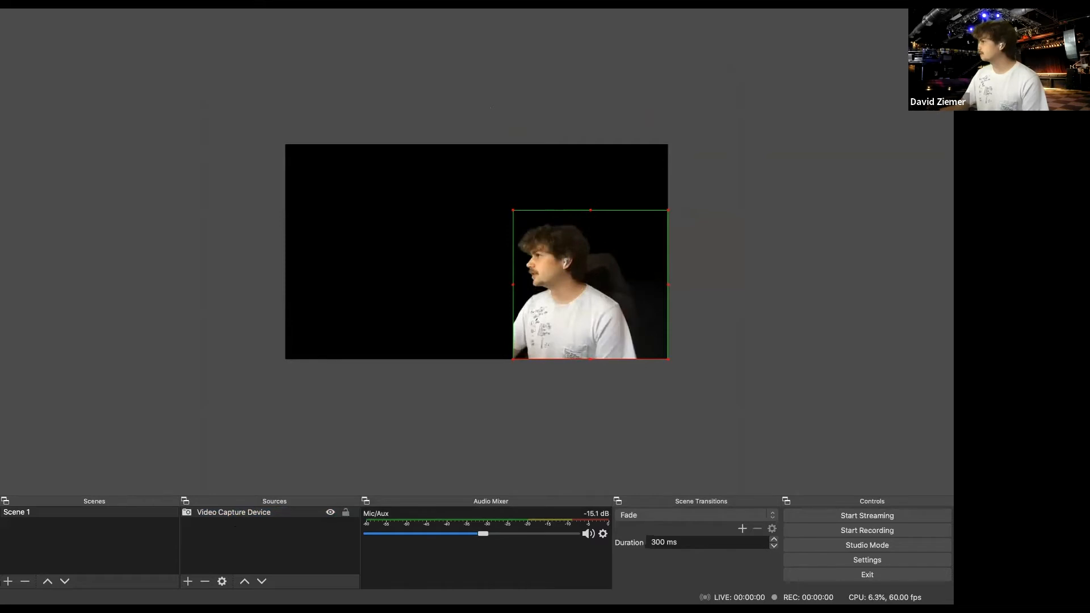
pyautogui.moveTo(685, 554); pyautogui.dragTo(277, 532)
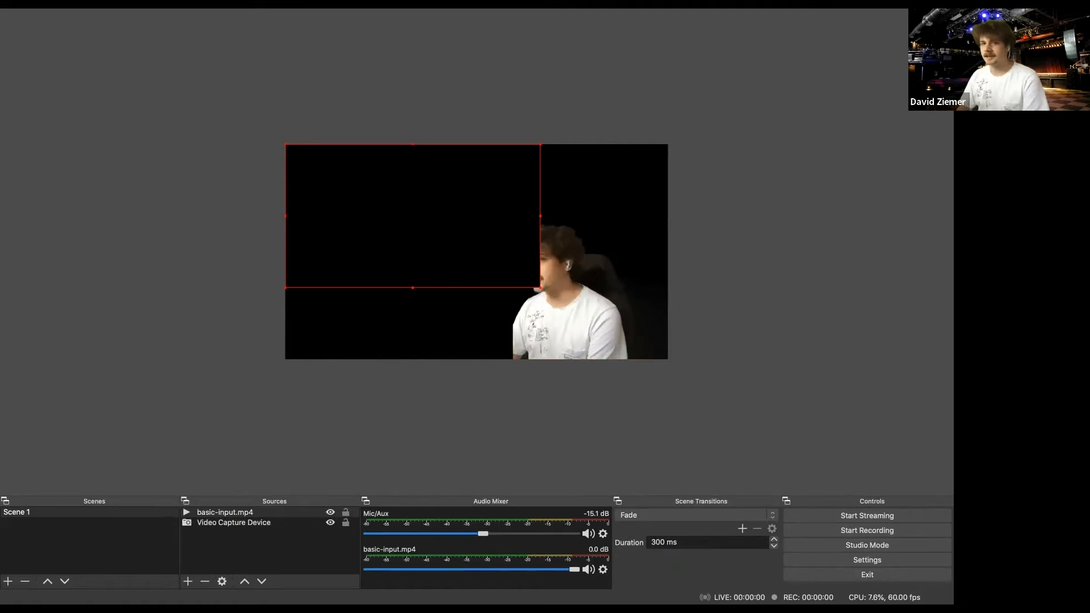
pyautogui.click(253, 512)
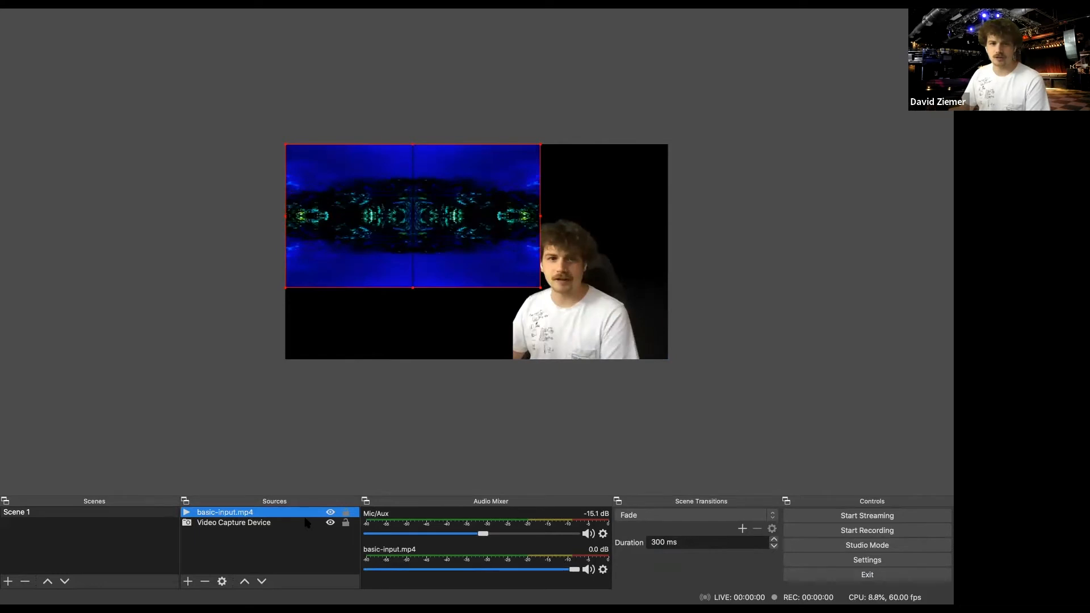
# - Place basic-input.mp4 beneath the Video Capture Device layer, enlarge it to fill the canvas, and lock it
pyautogui.moveTo(307, 522)
pyautogui.mouseDown()
pyautogui.moveTo(281, 529)
pyautogui.moveTo(302, 528)
pyautogui.moveTo(301, 513)
pyautogui.mouseUp()
pyautogui.moveTo(540, 288); pyautogui.dragTo(668, 360)
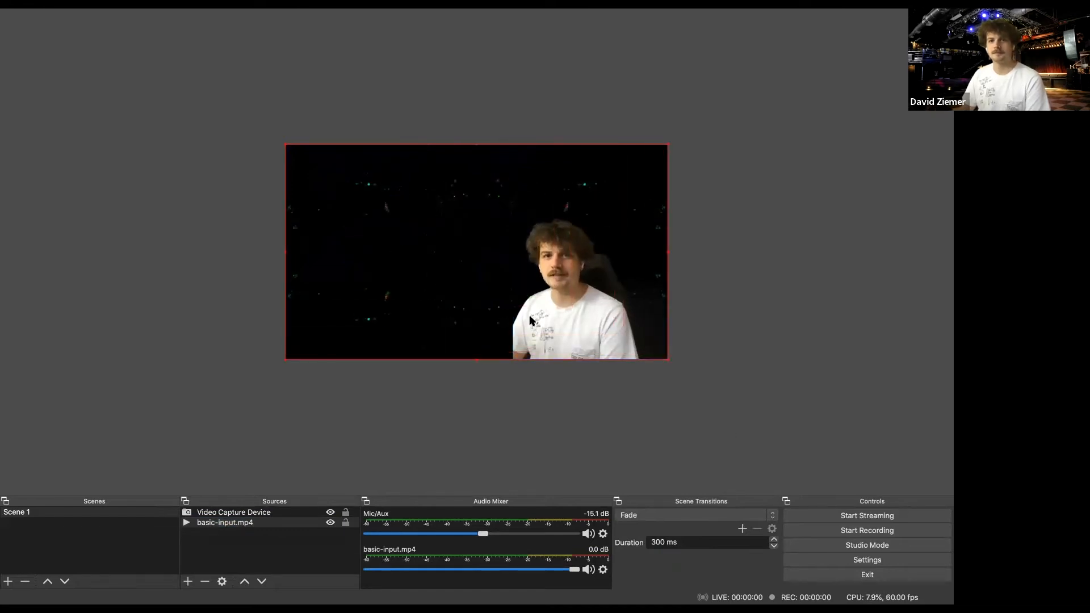
pyautogui.moveTo(613, 351)
pyautogui.mouseDown()
pyautogui.moveTo(569, 338)
pyautogui.moveTo(613, 351)
pyautogui.mouseUp()
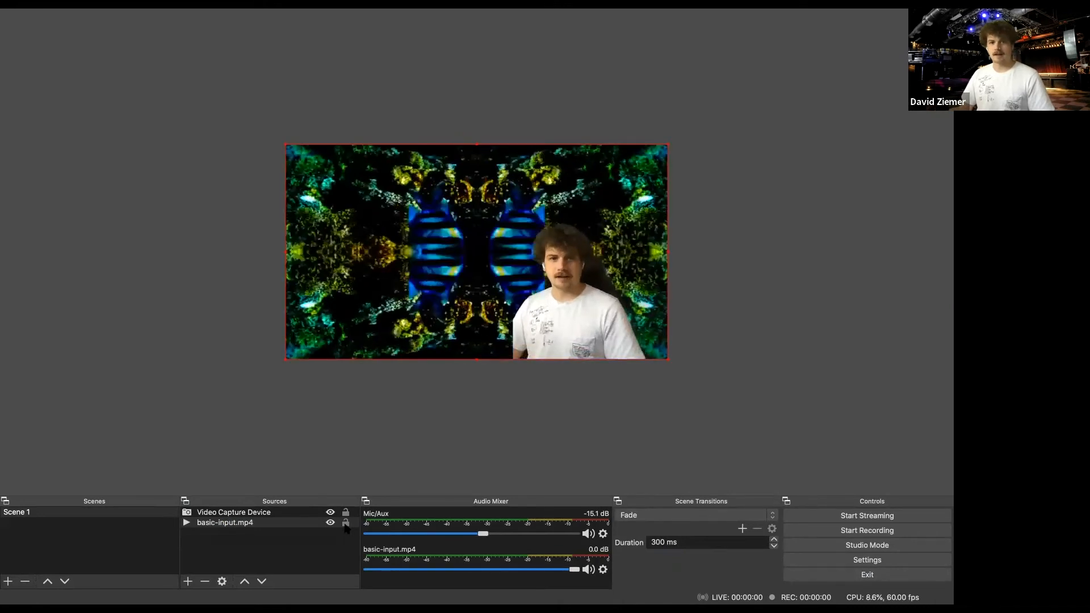
pyautogui.click(346, 523)
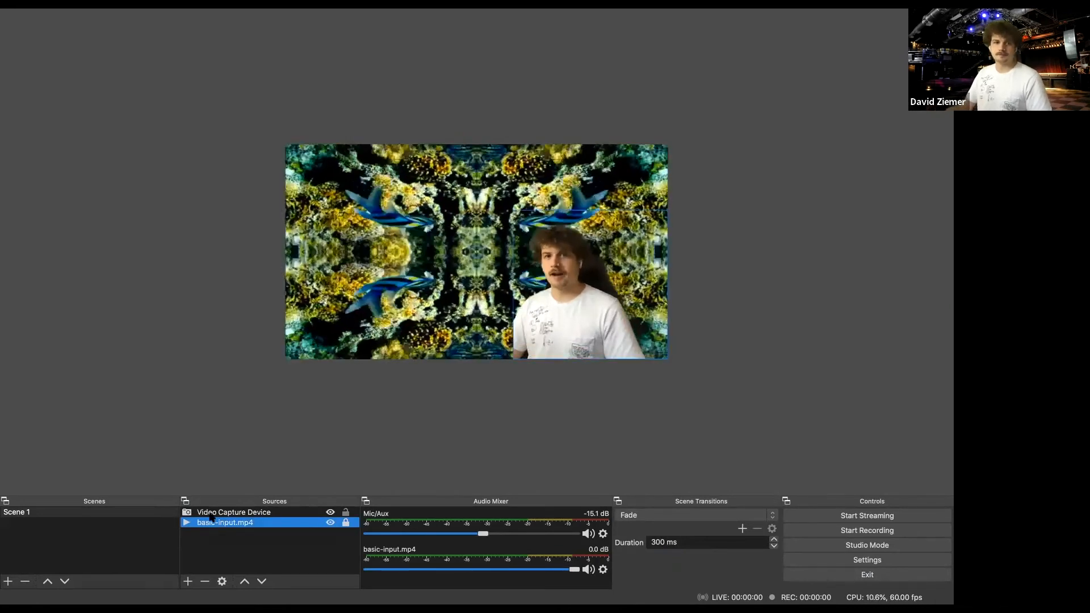
# - Move the webcam source toward the canvas's right edge and scale it down slightly to fit the lower-right corner
pyautogui.click(541, 342)
pyautogui.moveTo(563, 300); pyautogui.dragTo(595, 300)
pyautogui.moveTo(513, 211); pyautogui.dragTo(521, 219)
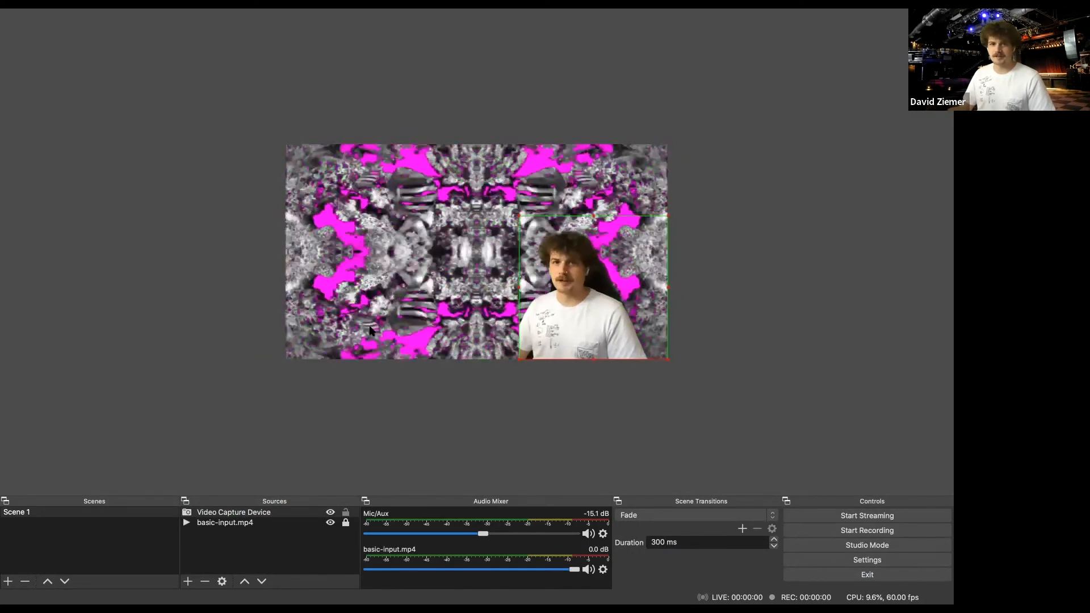
# - Add a new Display Capture source for display 0 with the cursor shown and no crop
pyautogui.click(250, 522)
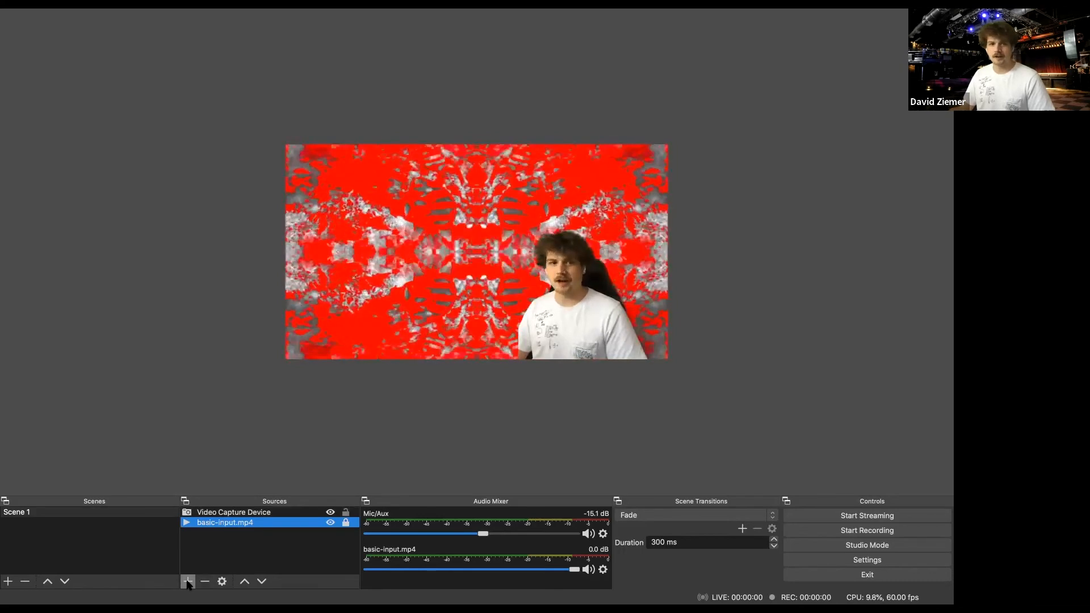
pyautogui.click(188, 582)
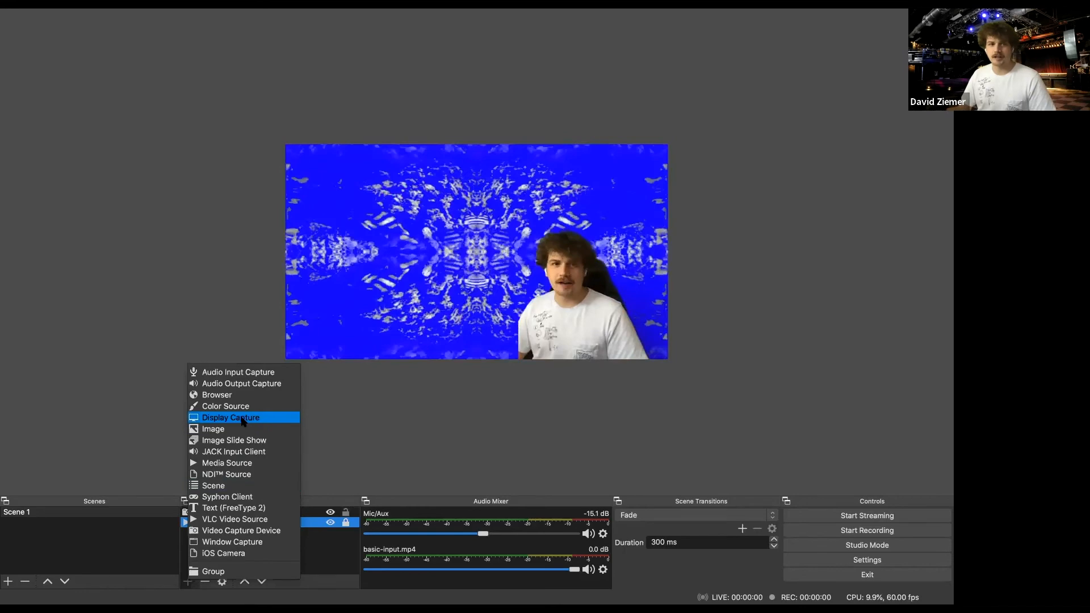
pyautogui.click(288, 420)
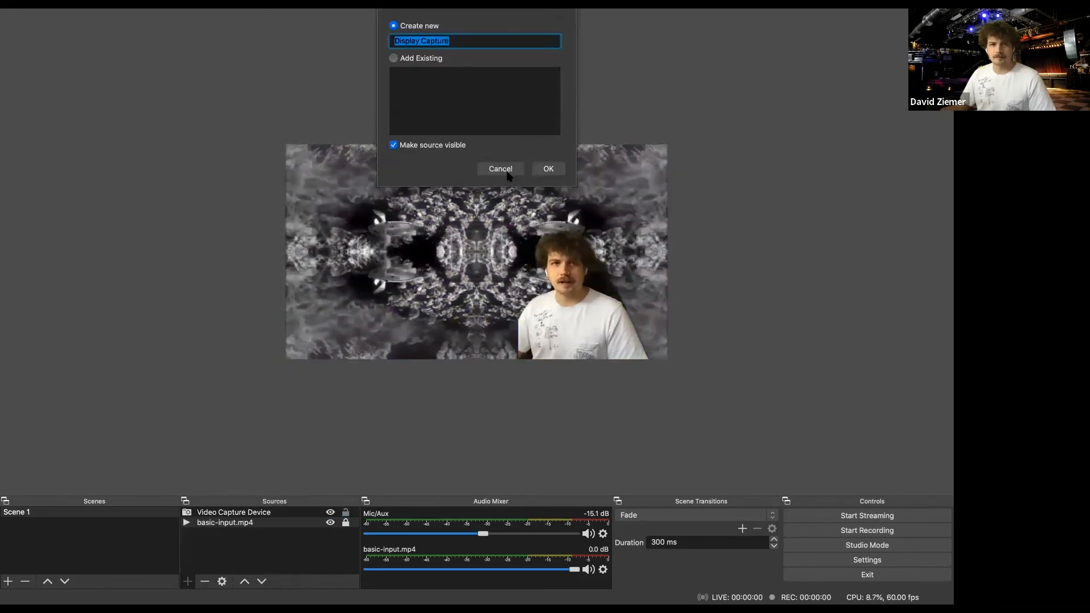
pyautogui.click(549, 170)
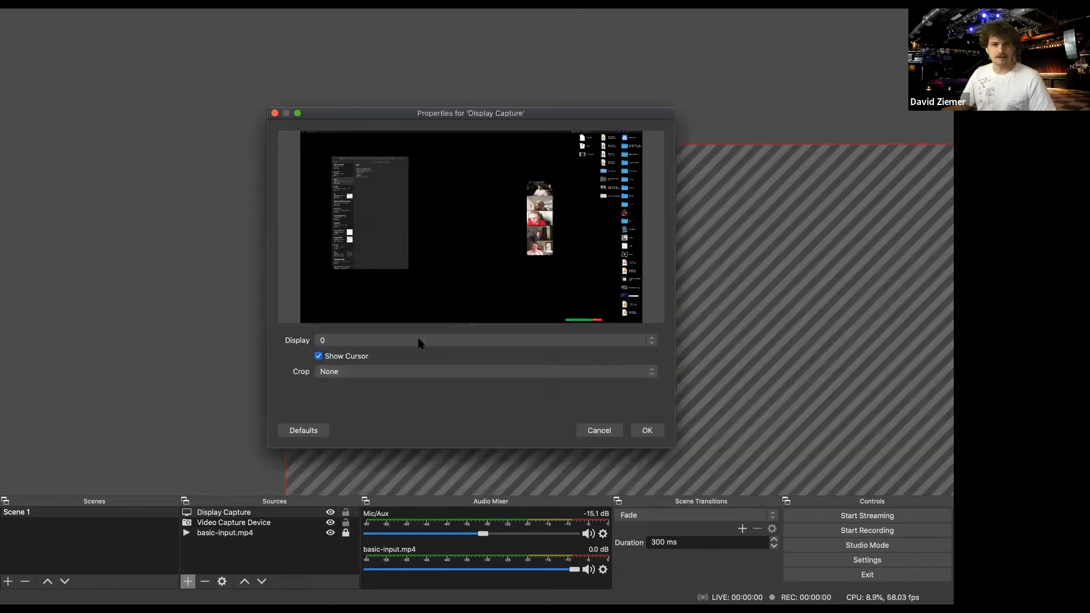
pyautogui.click(647, 431)
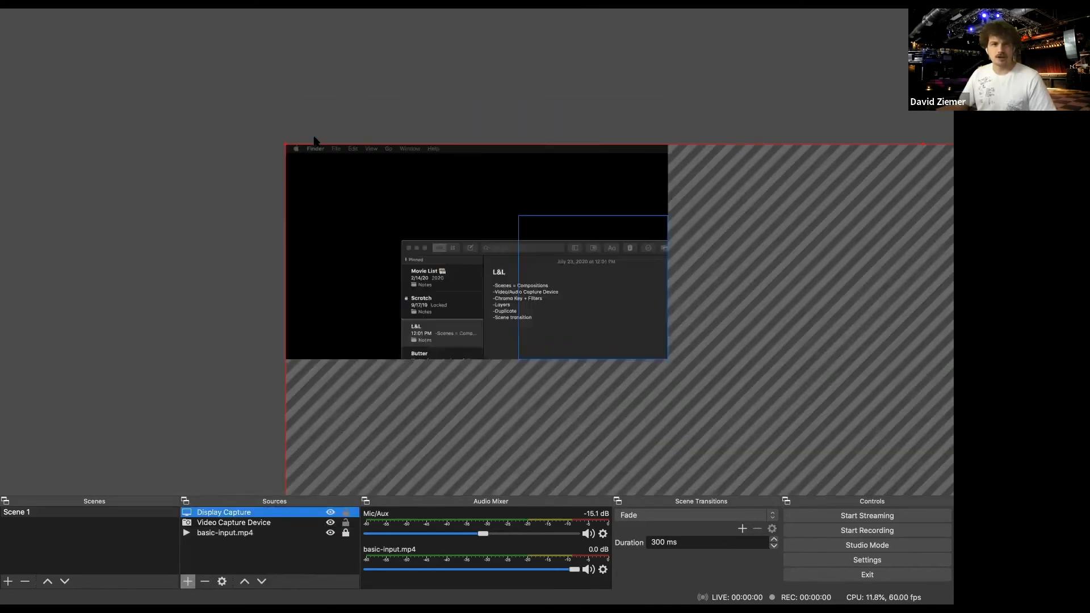
# - Shrink the Display Capture source to about the size of the canvas and move it over the canvas area
pyautogui.moveTo(286, 144); pyautogui.dragTo(573, 275)
pyautogui.moveTo(302, 102); pyautogui.dragTo(590, 298)
pyautogui.moveTo(300, 130); pyautogui.dragTo(231, 81)
pyautogui.moveTo(408, 196); pyautogui.dragTo(317, 177)
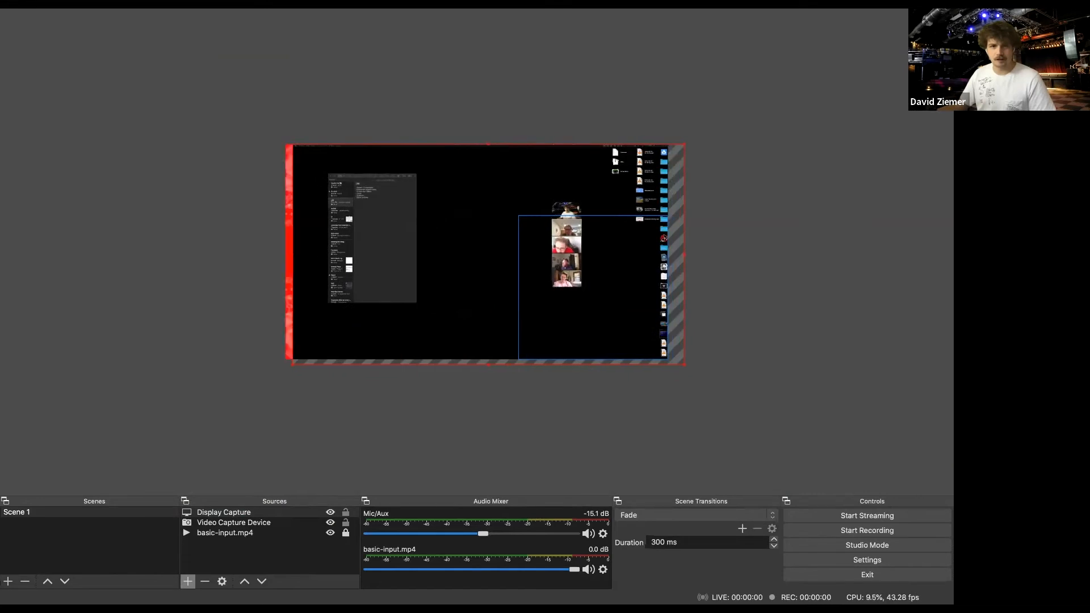
# - Reorder Display Capture between the Video Capture Device and basic-input.mp4, adjust its position on the canvas, and hide it
pyautogui.click(210, 521)
pyautogui.click(217, 513)
pyautogui.moveTo(220, 531)
pyautogui.mouseDown()
pyautogui.moveTo(219, 541)
pyautogui.moveTo(229, 522)
pyautogui.mouseUp()
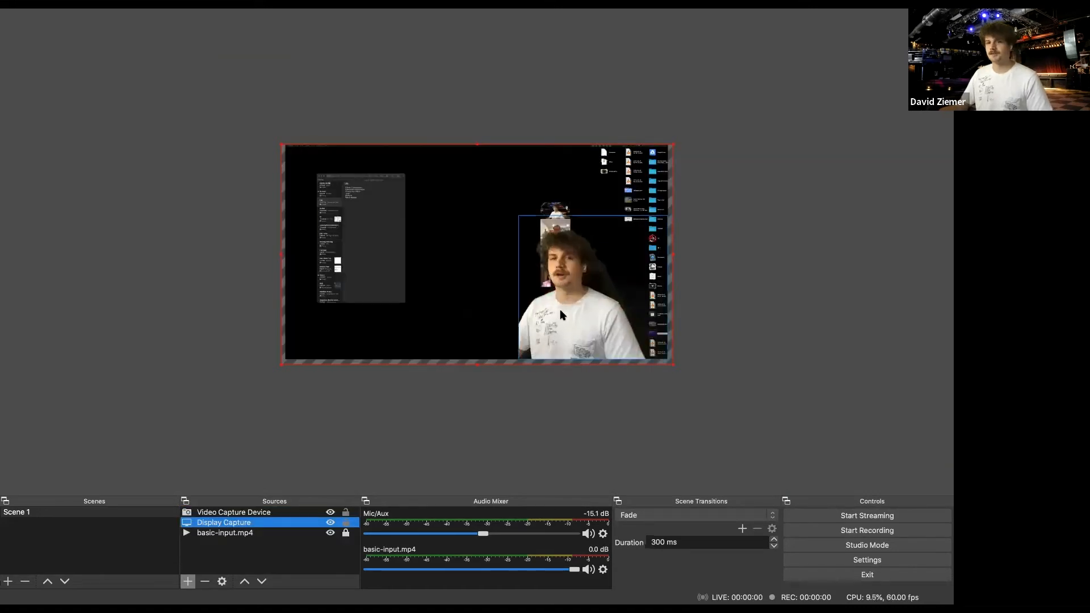
pyautogui.moveTo(574, 314); pyautogui.dragTo(391, 314)
pyautogui.moveTo(553, 314); pyautogui.dragTo(559, 313)
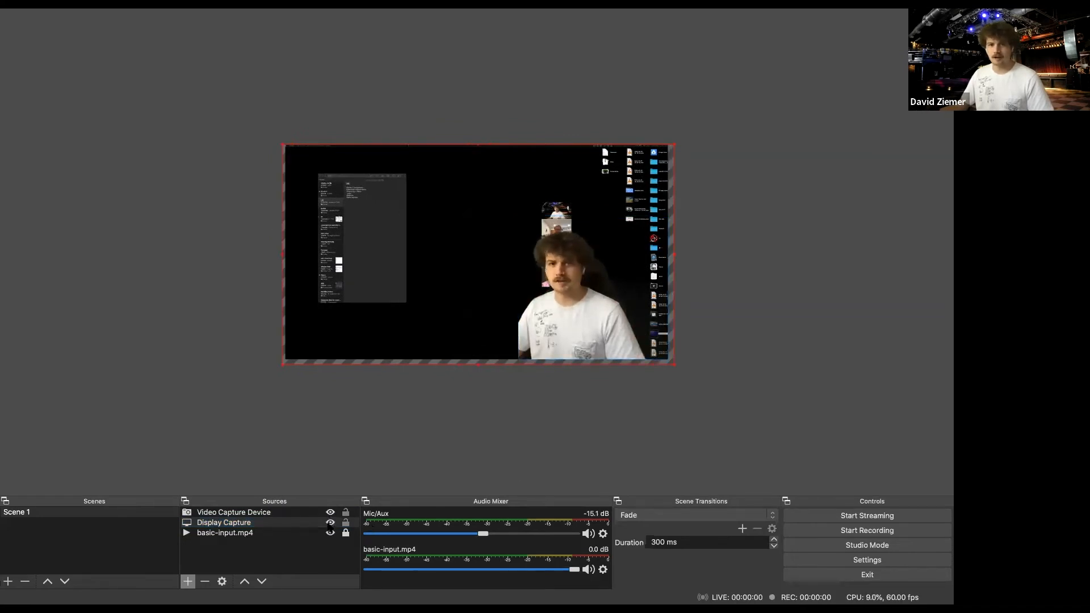
pyautogui.click(330, 522)
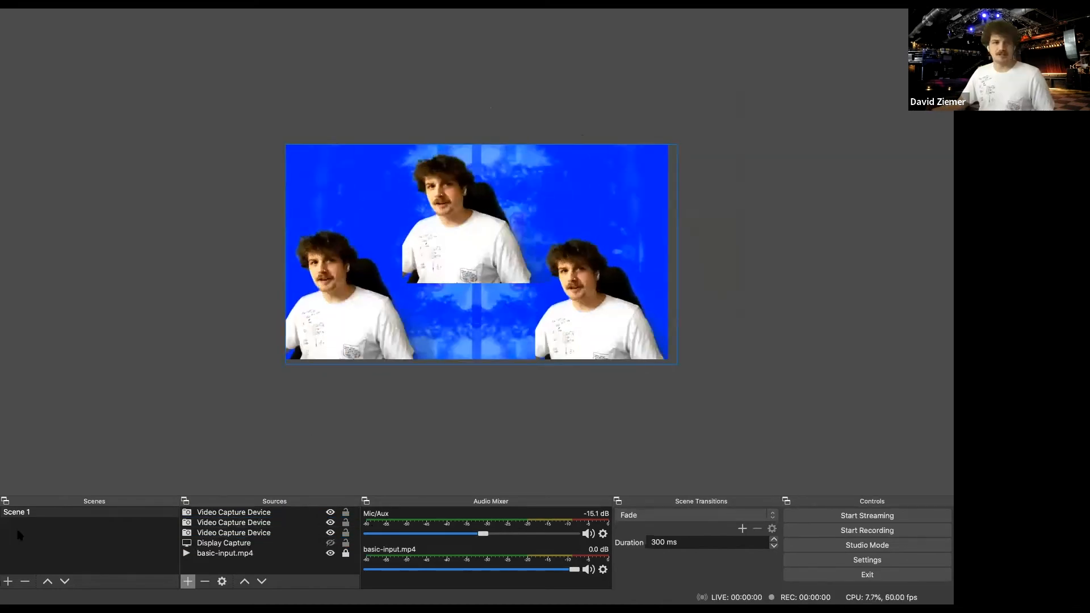
# - Duplicate Scene 1 and name the copy Scene 2
pyautogui.click(29, 513)
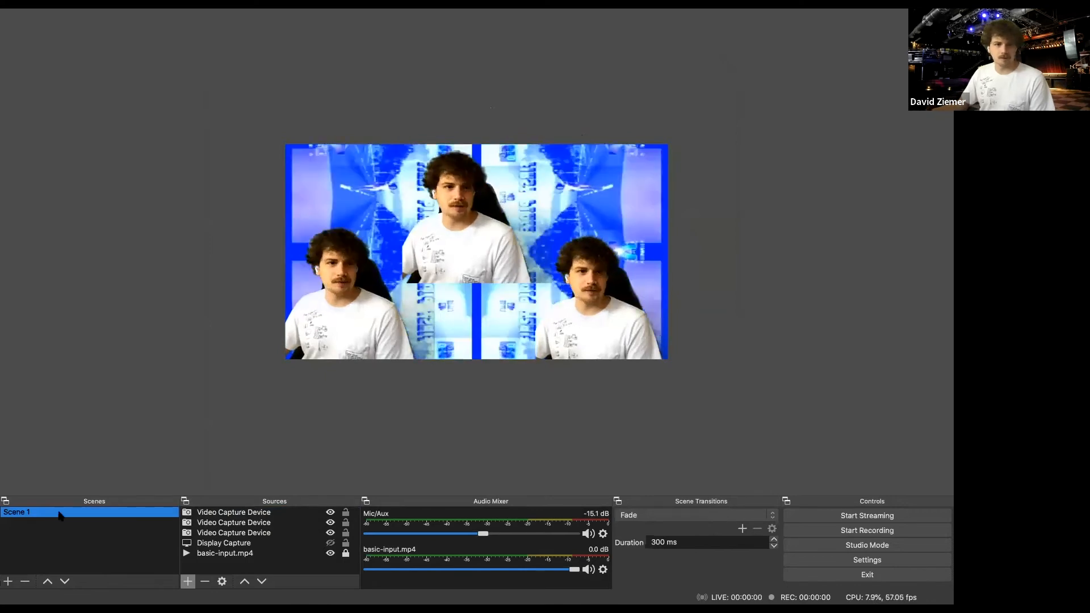
pyautogui.rightClick(18, 514)
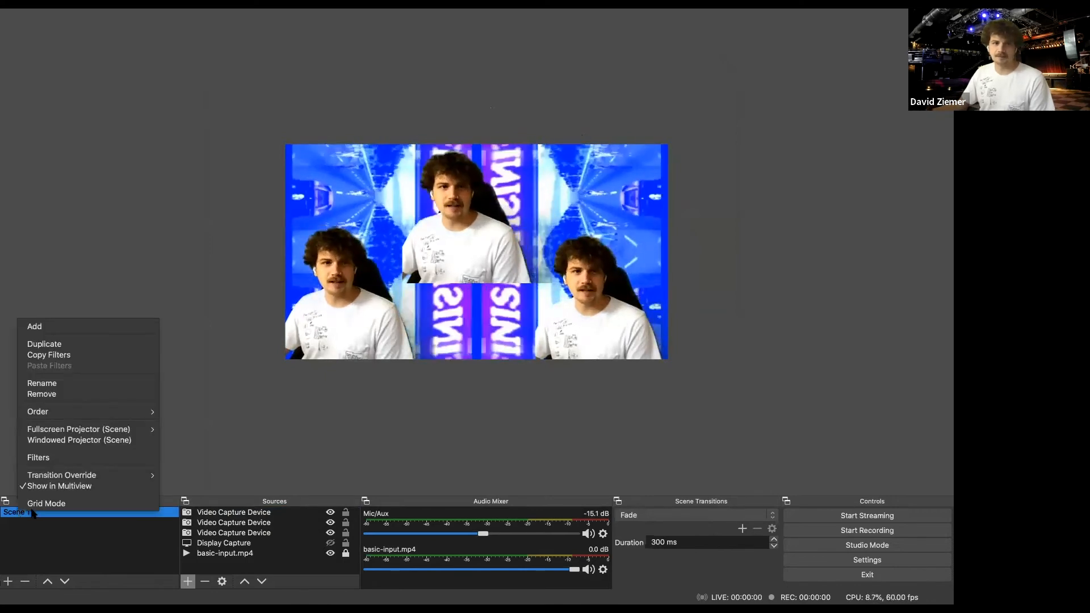
pyautogui.click(63, 345)
pyautogui.click(577, 41)
pyautogui.press('BackSpace')
pyautogui.press('BackSpace')
pyautogui.press('BackSpace')
pyautogui.press('BackSpace')
pyautogui.write('2')
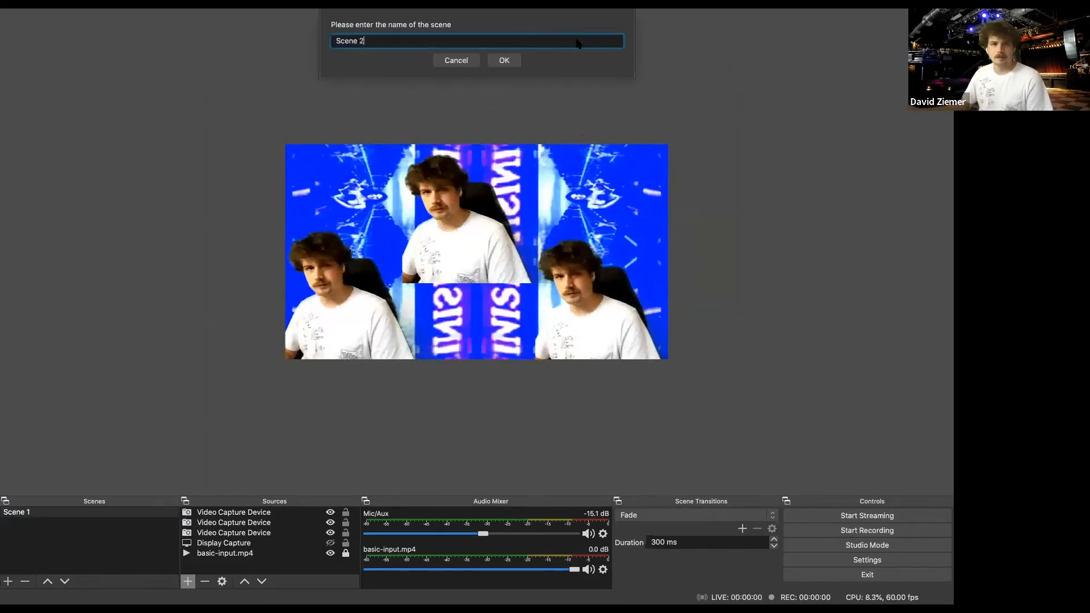
pyautogui.press('Return')
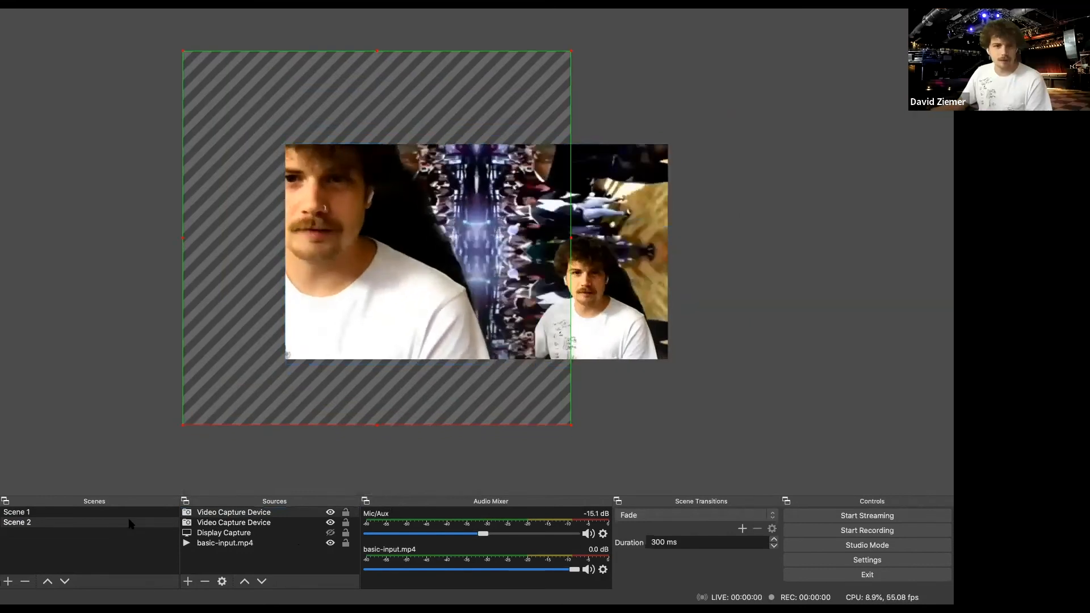
# - Switch back and forth between Scene 1 and Scene 2 to preview the Fade transition
pyautogui.click(111, 522)
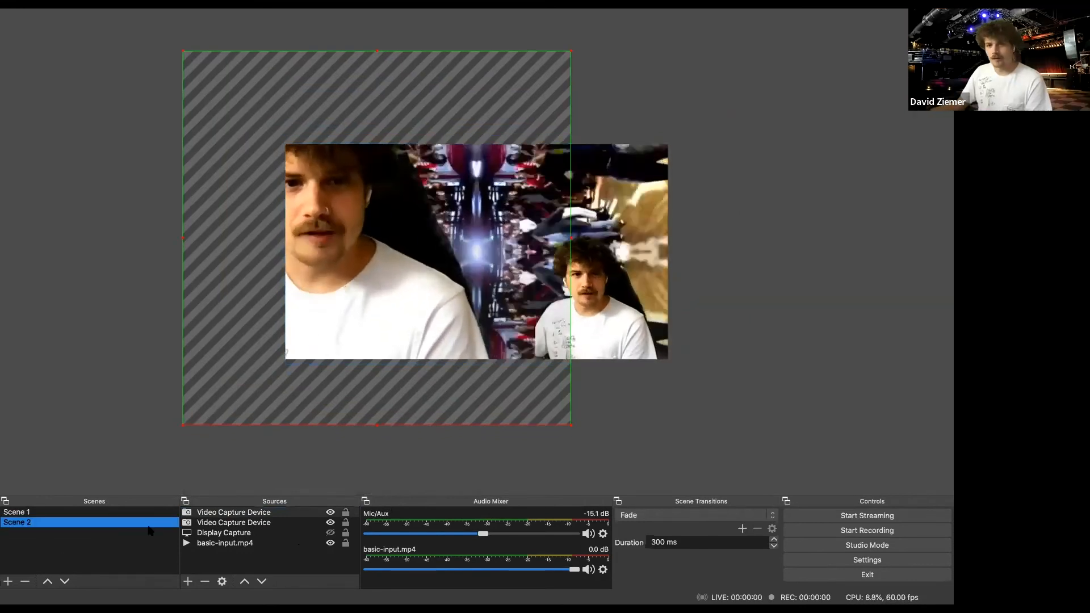
pyautogui.click(20, 513)
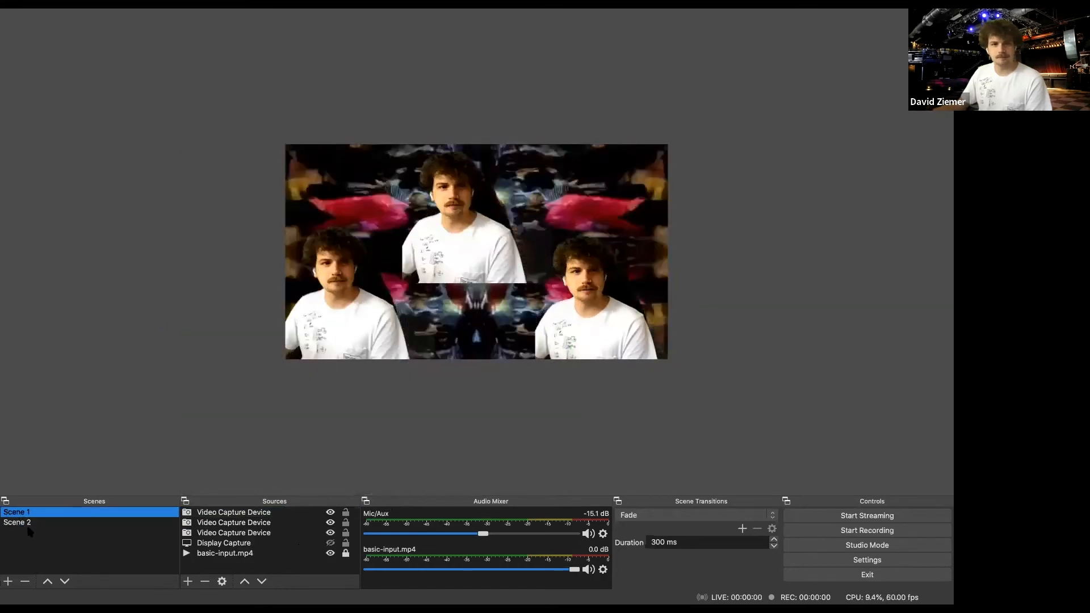
pyautogui.click(29, 524)
pyautogui.click(26, 513)
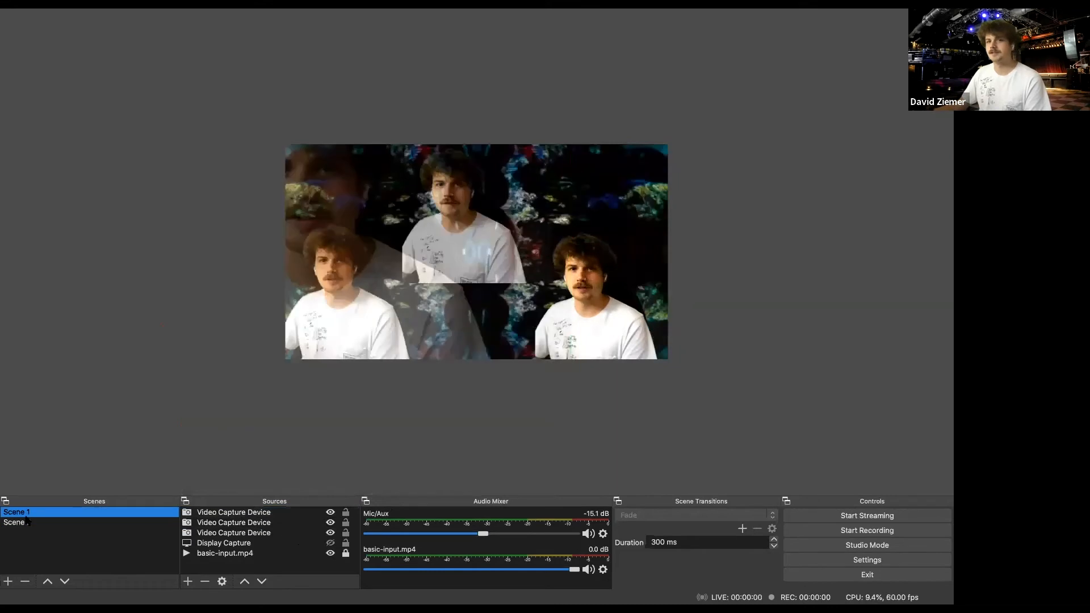
pyautogui.click(26, 522)
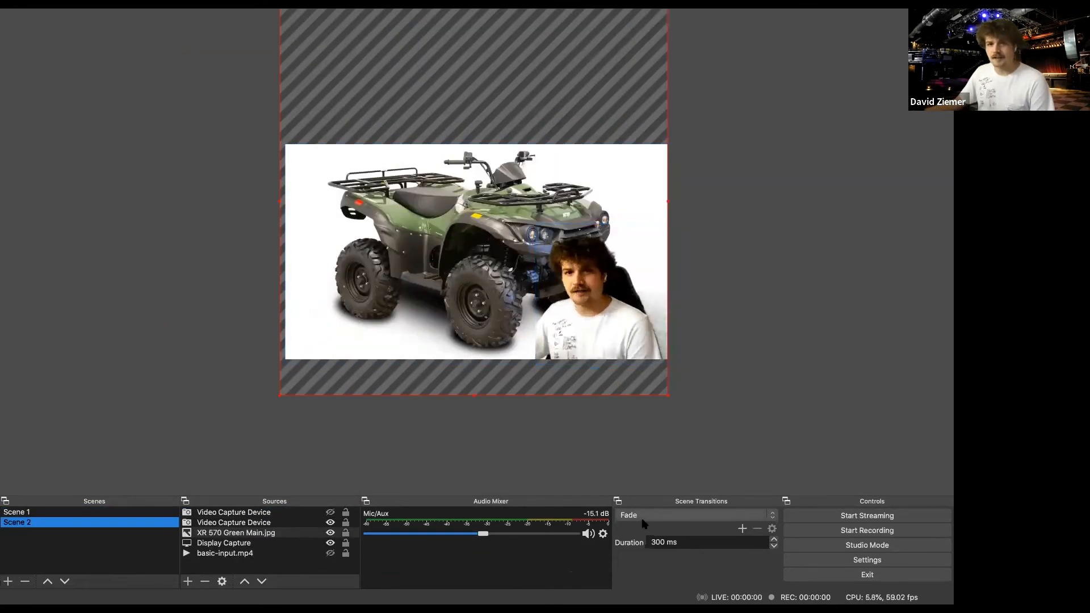
pyautogui.click(90, 513)
pyautogui.click(93, 523)
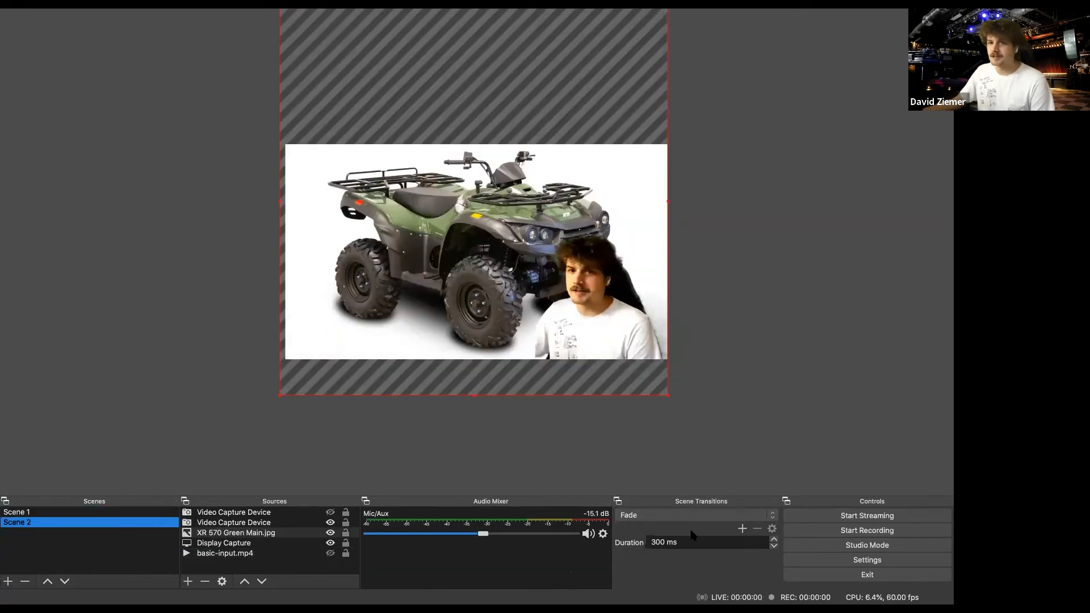
# - Change the scene transition to Cut and preview it by alternating between Scene 1 and Scene 2
pyautogui.click(773, 517)
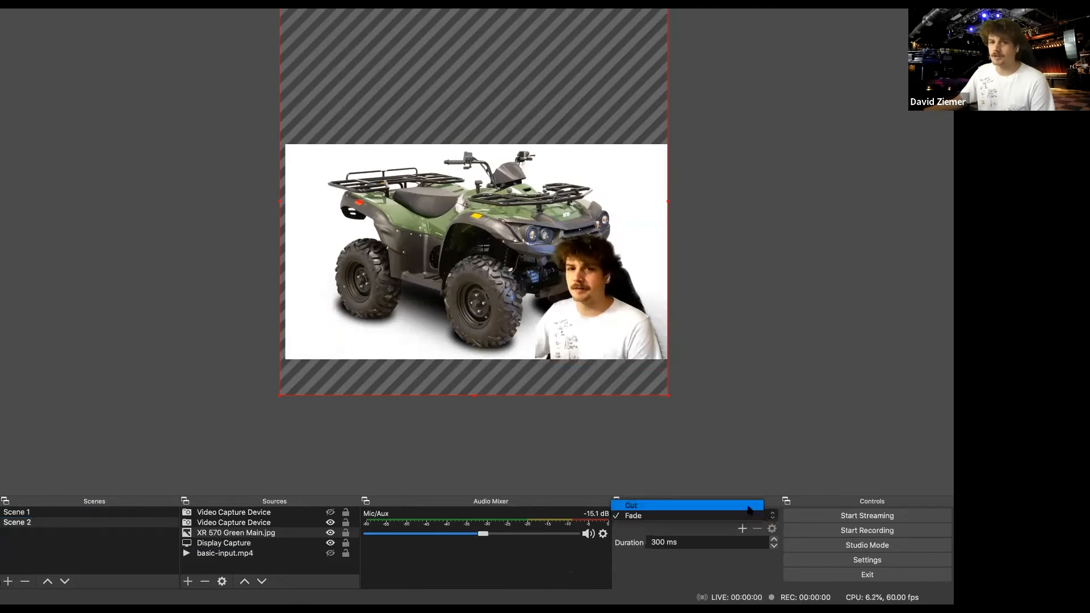
pyautogui.click(749, 510)
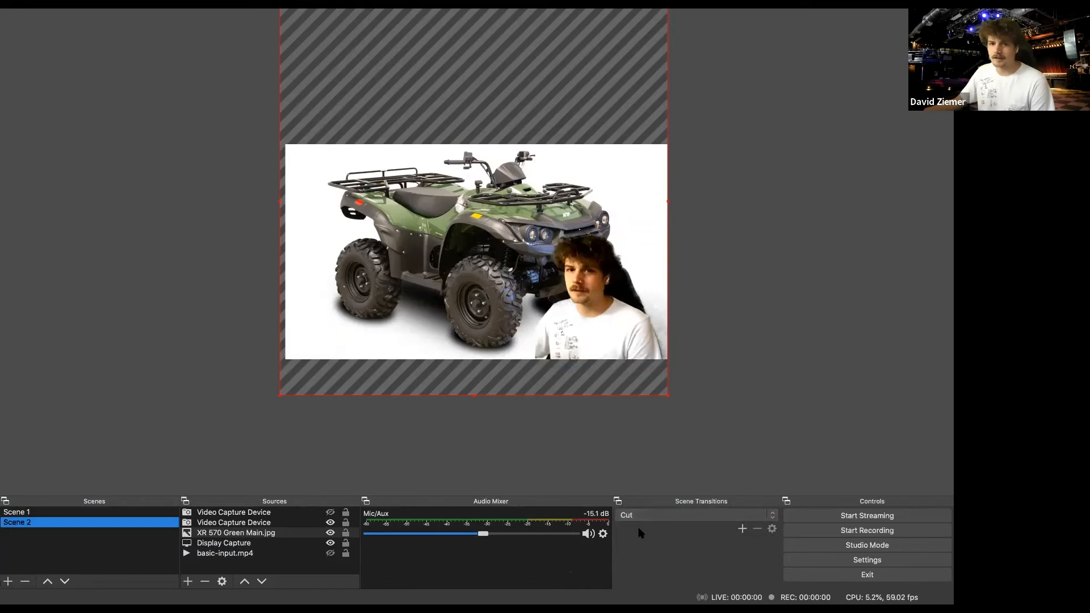
pyautogui.click(14, 512)
pyautogui.click(21, 522)
pyautogui.click(22, 512)
pyautogui.click(23, 522)
pyautogui.click(24, 513)
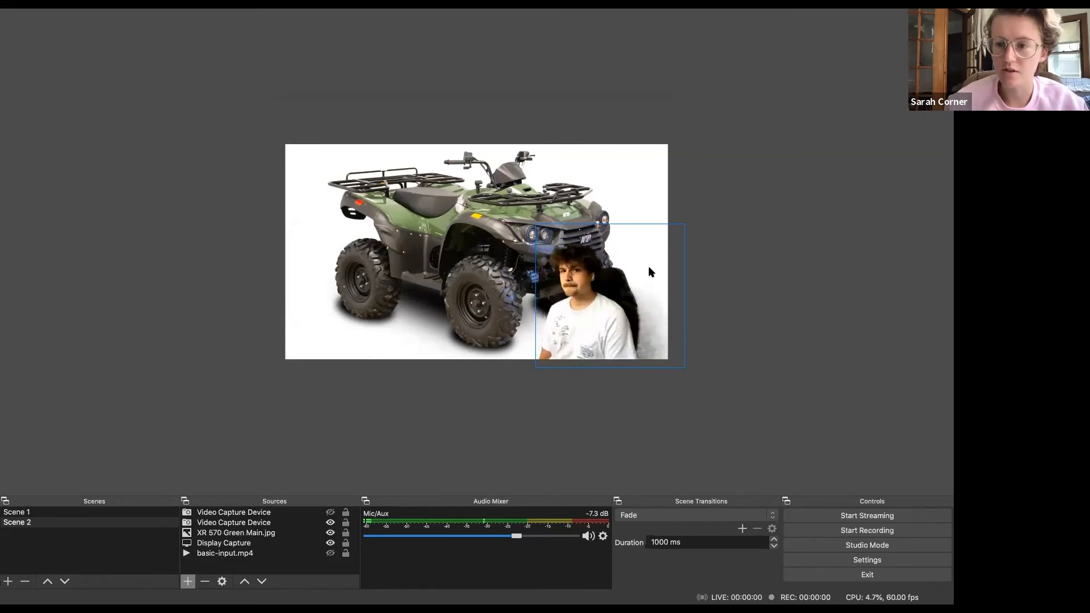
# - Examine the recording path and the available recording formats in the output settings
pyautogui.click(878, 564)
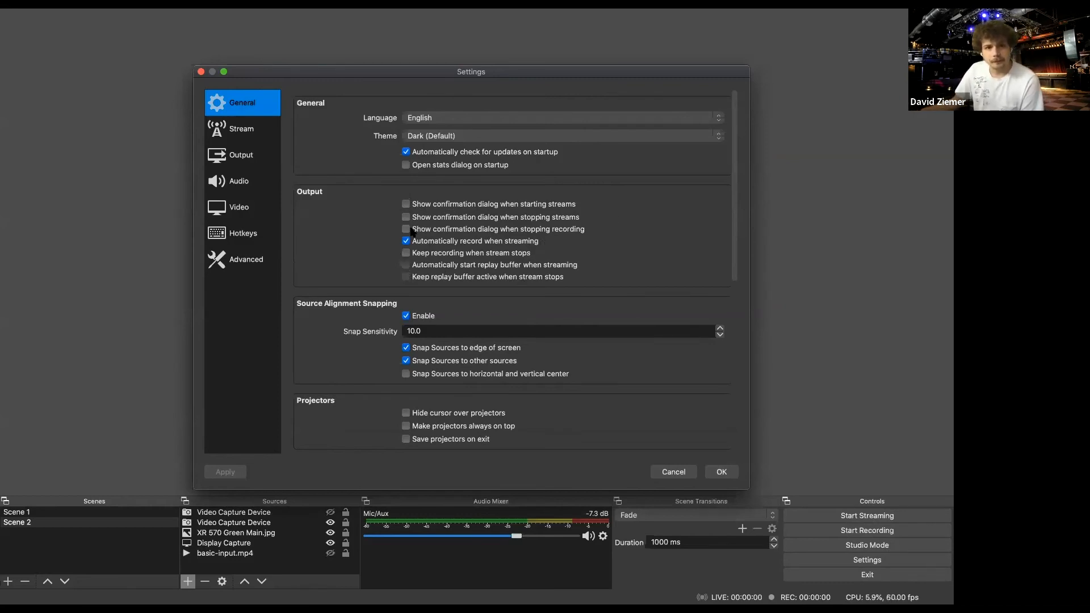
pyautogui.click(241, 157)
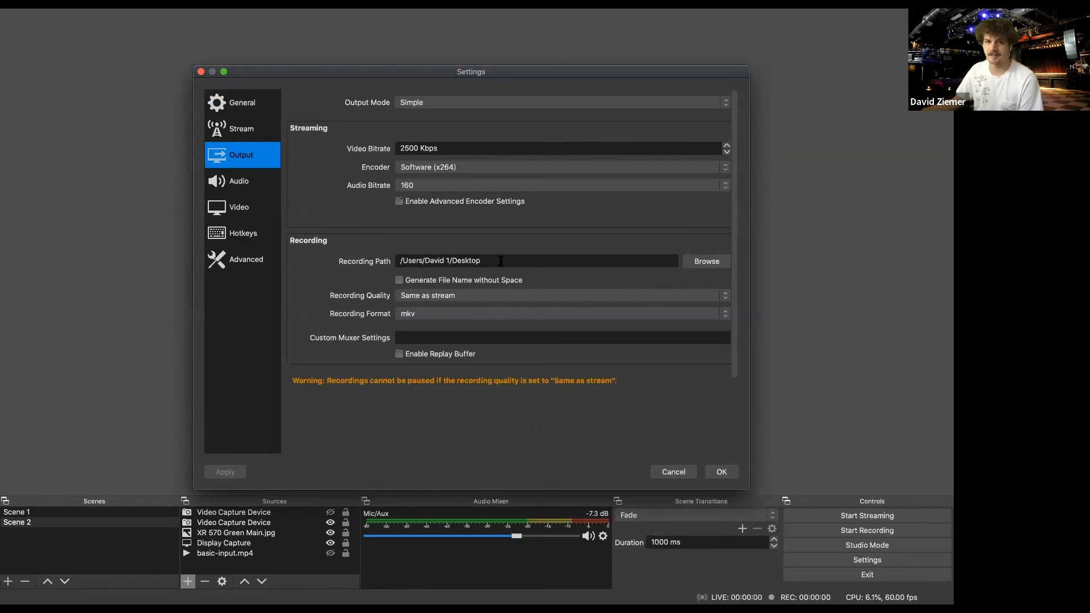
pyautogui.moveTo(482, 261); pyautogui.dragTo(348, 253)
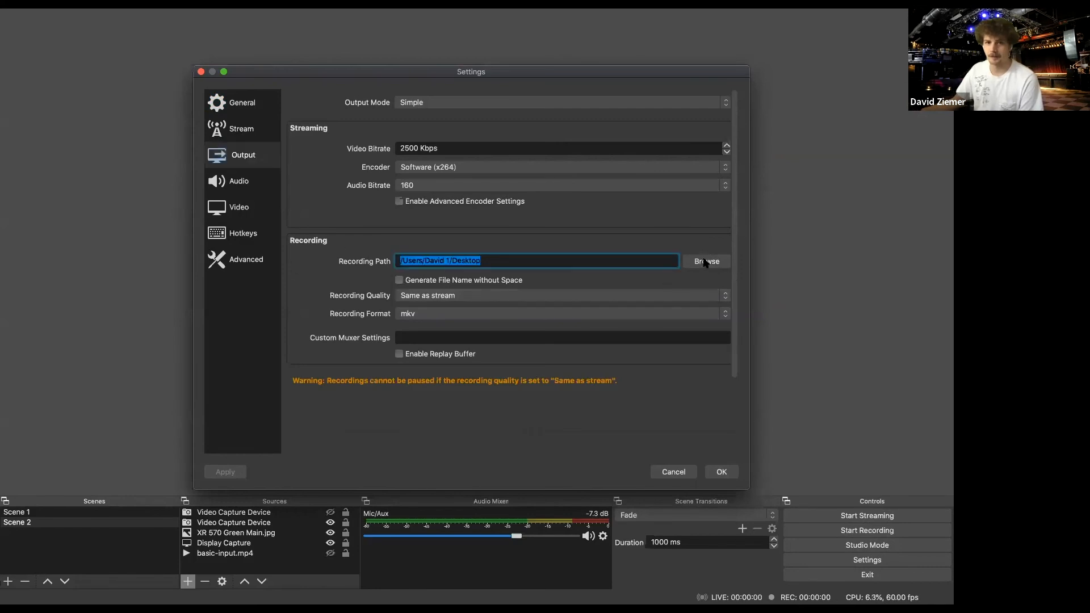
pyautogui.click(704, 262)
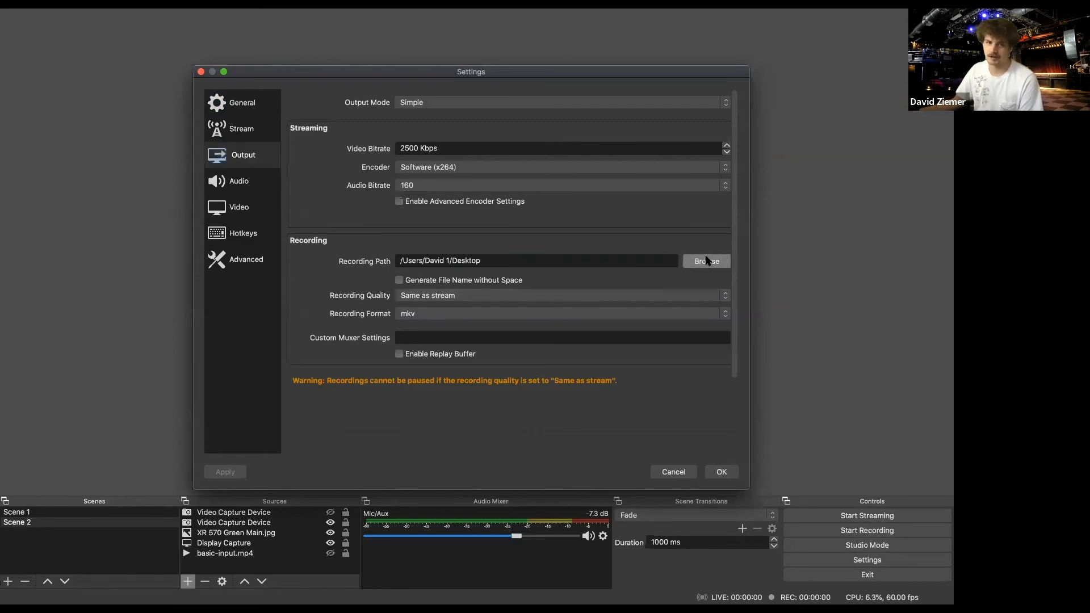
pyautogui.click(429, 316)
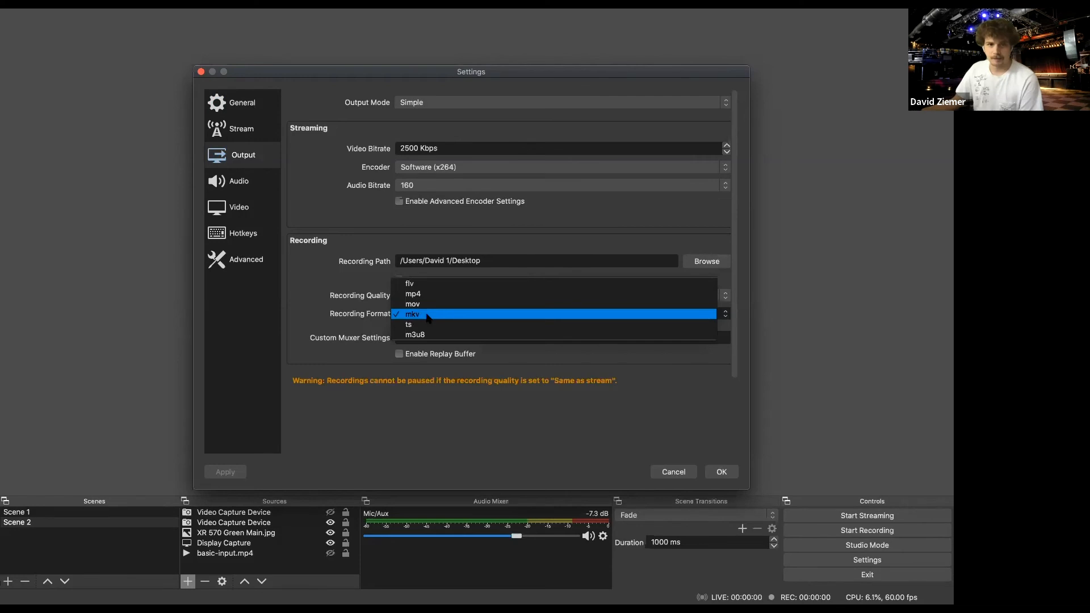
pyautogui.click(368, 318)
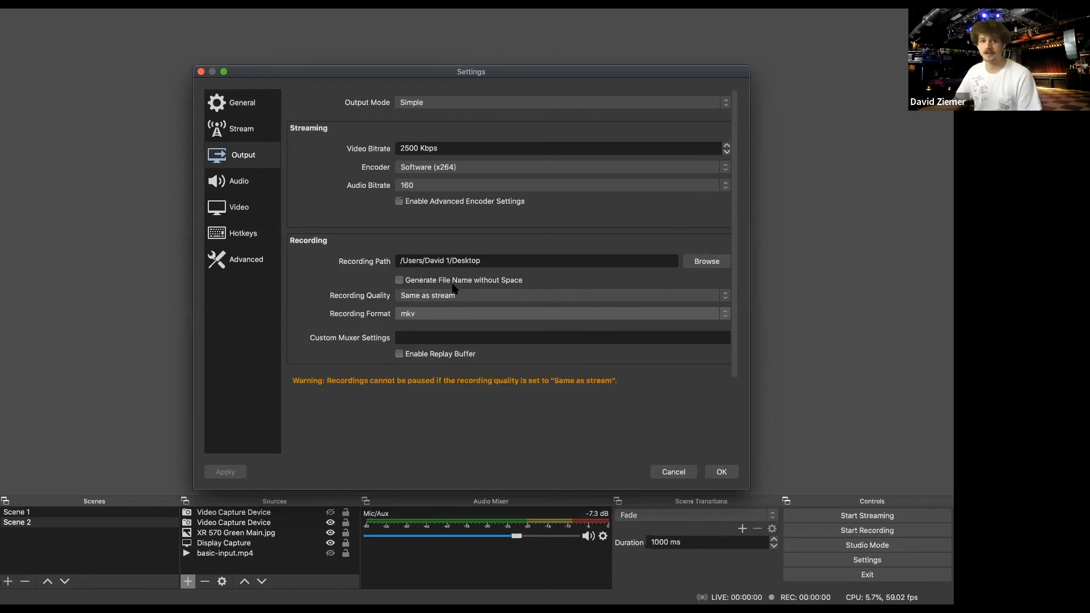
pyautogui.click(556, 316)
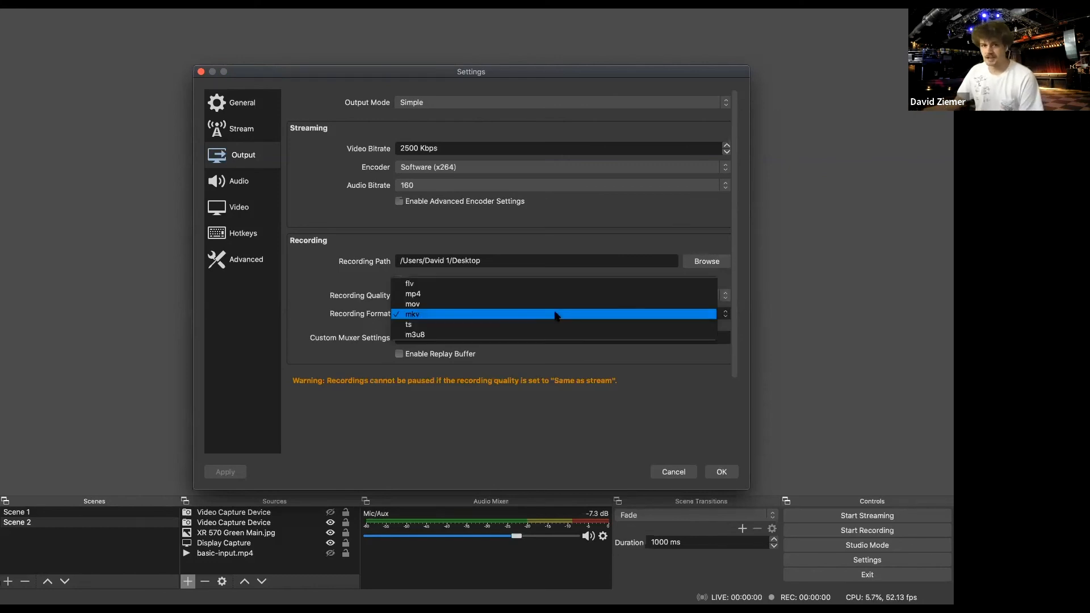
pyautogui.click(516, 314)
# - Review the recording quality options and the stream settings, and close the settings without changing anything
pyautogui.click(426, 297)
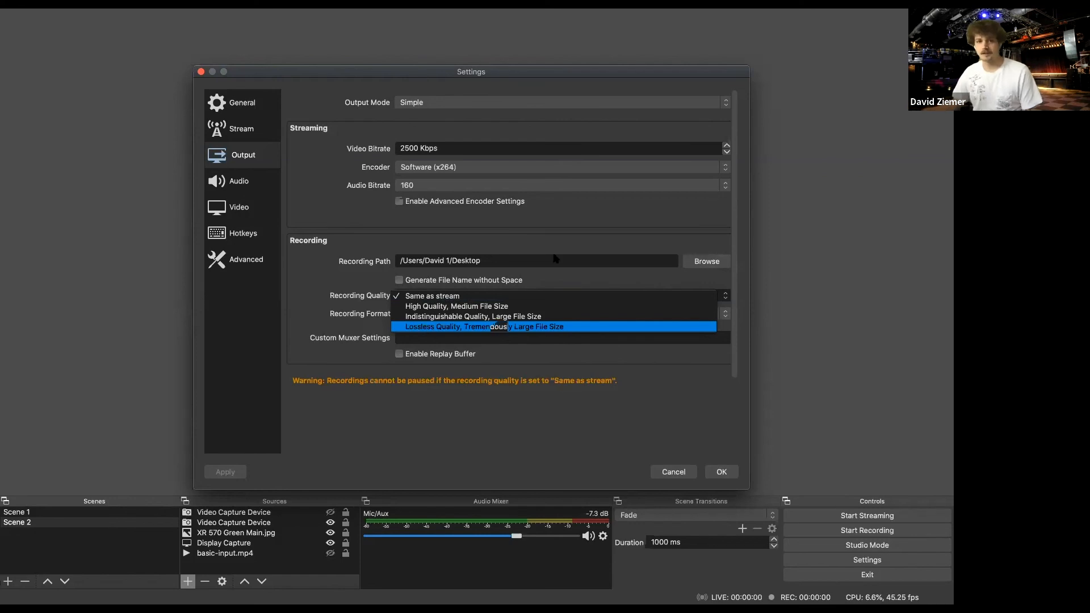
pyautogui.click(560, 217)
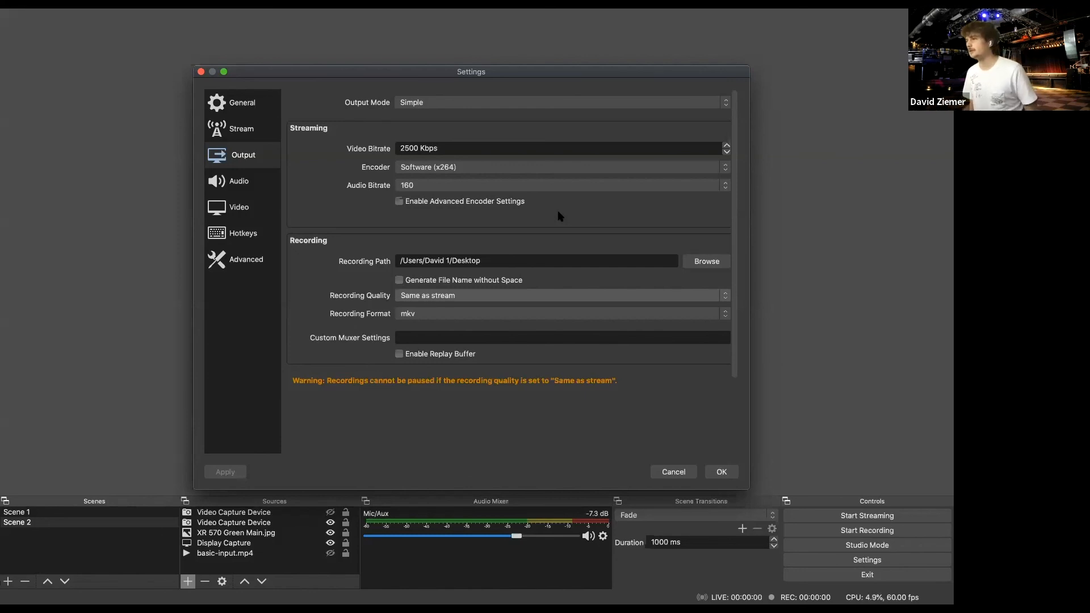
pyautogui.click(234, 124)
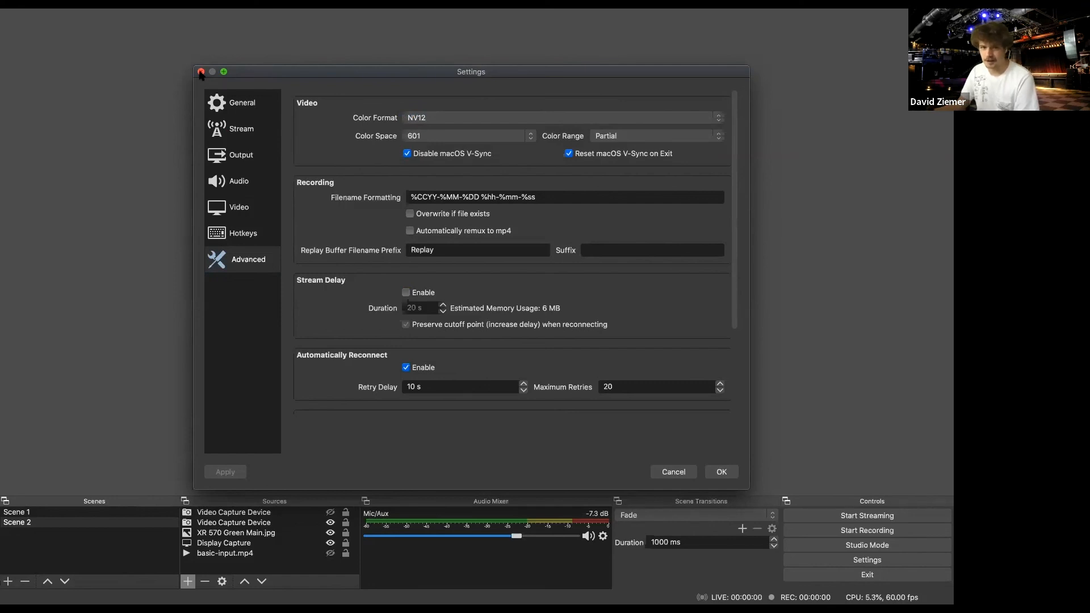
pyautogui.click(200, 72)
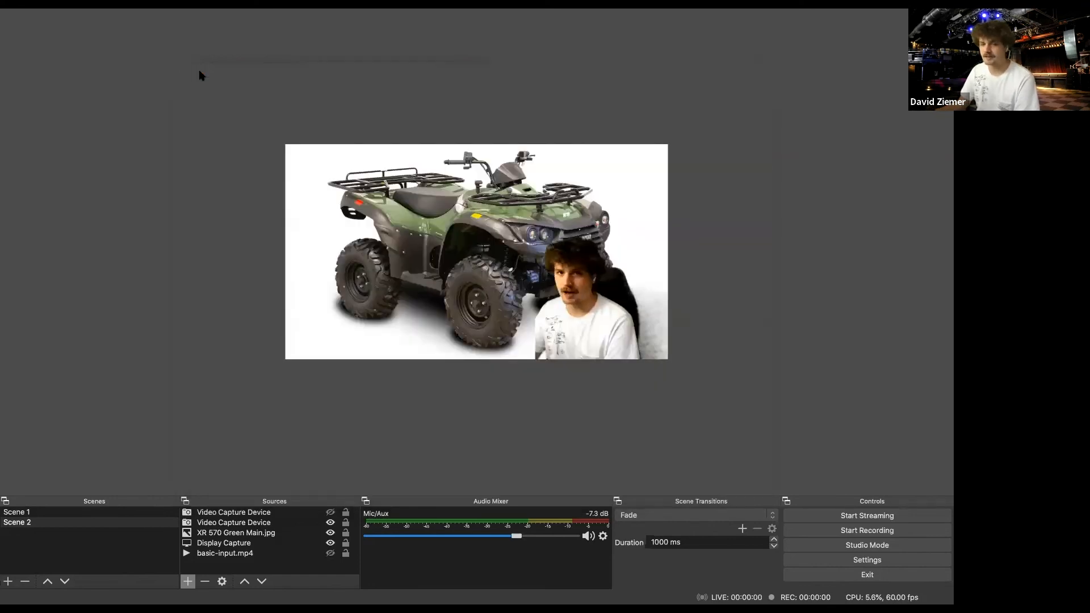